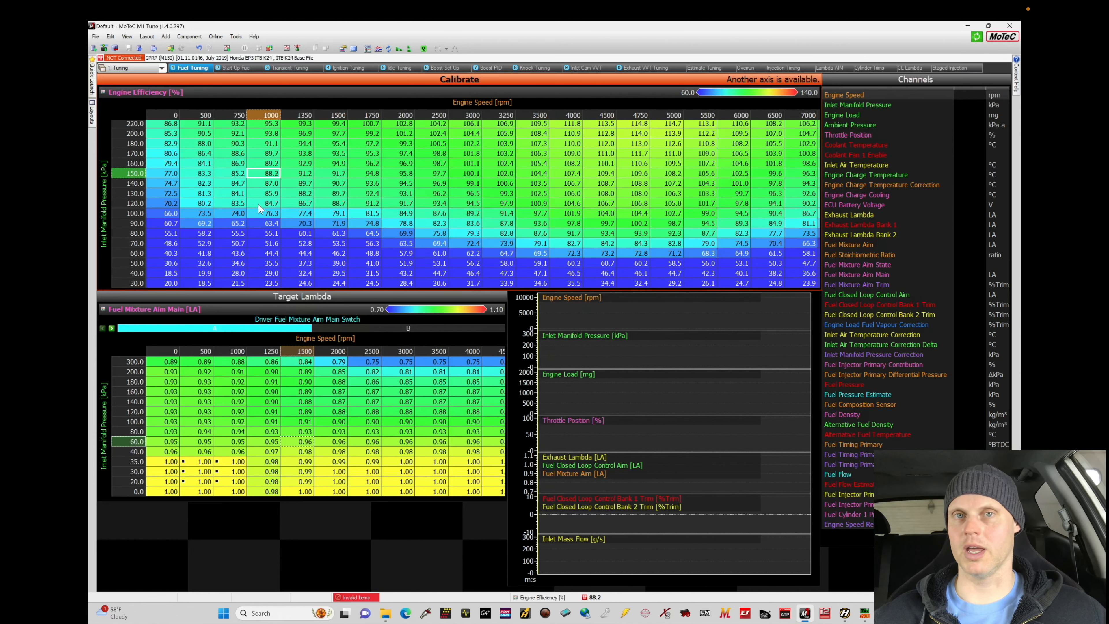
# - Disable the Engine Speed and Inlet Manifold Pressure axes of the Engine Efficiency table in Fuel Tuning
pyautogui.click(704, 67)
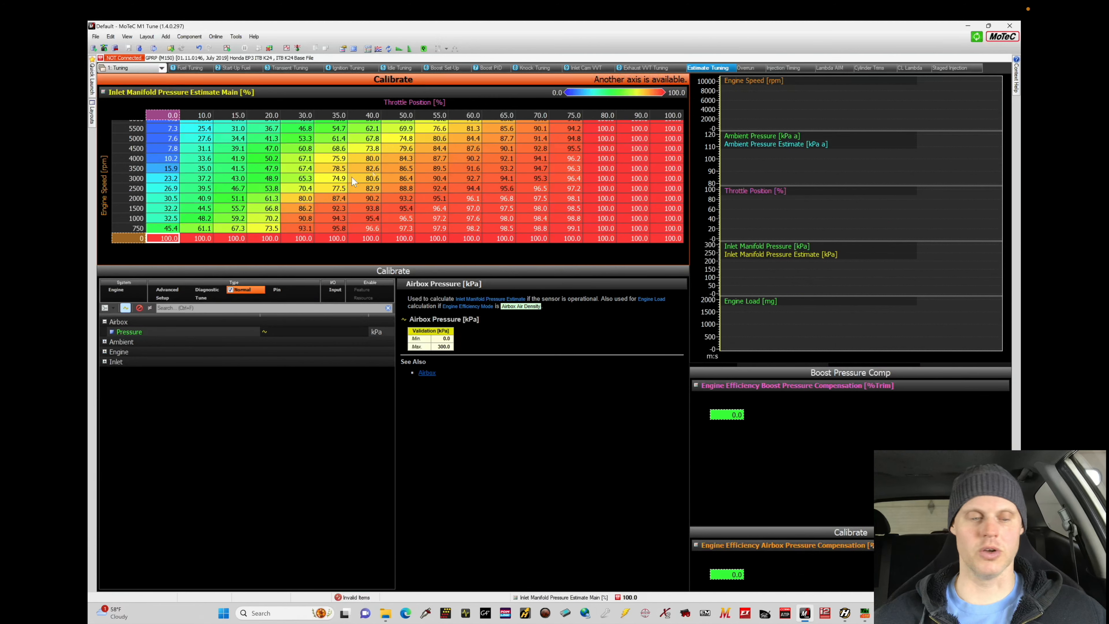
pyautogui.click(192, 68)
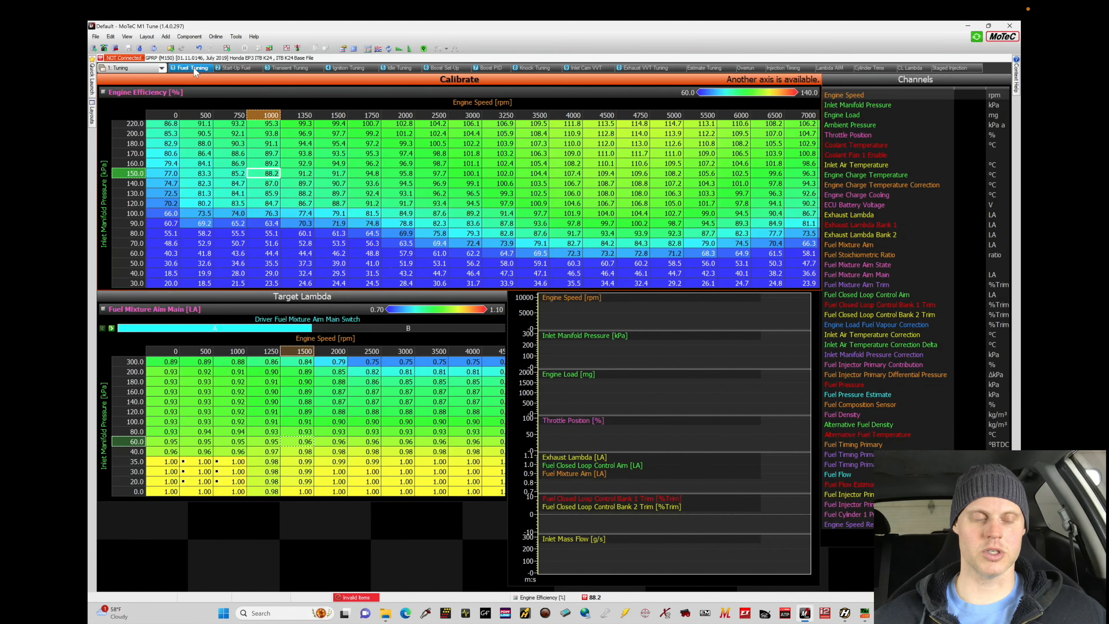
pyautogui.click(287, 195)
pyautogui.press('a')
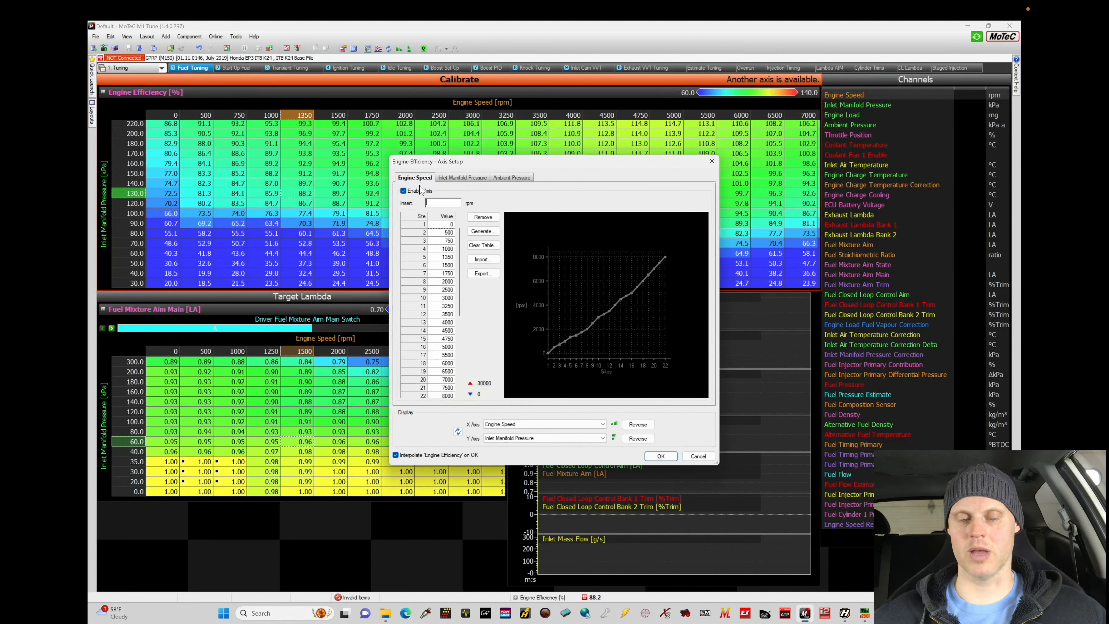
pyautogui.click(404, 192)
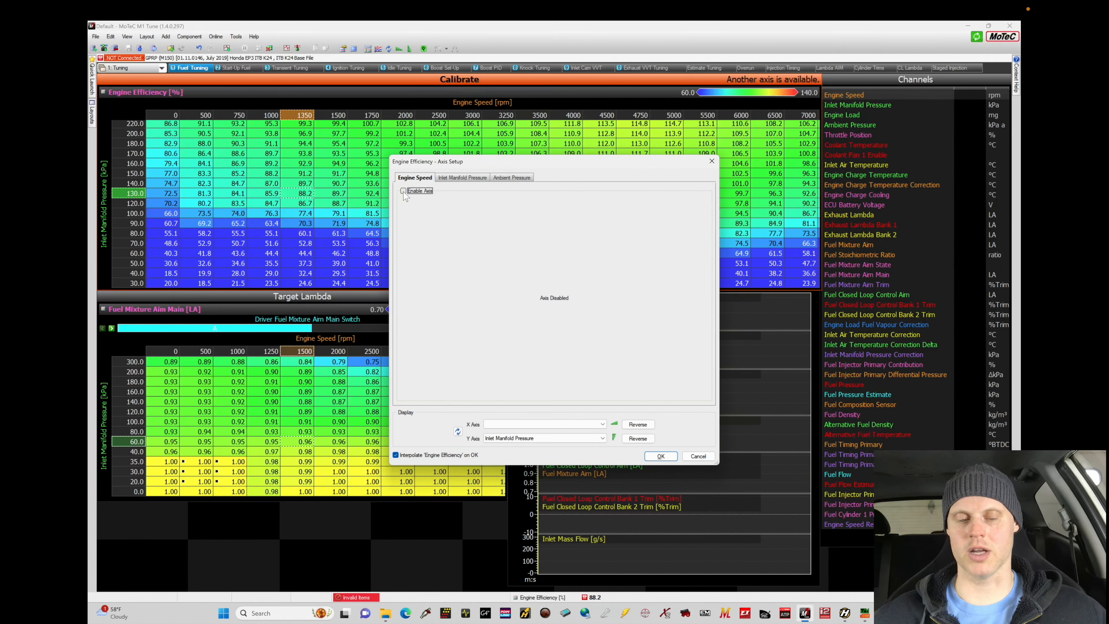
pyautogui.click(462, 178)
pyautogui.click(432, 192)
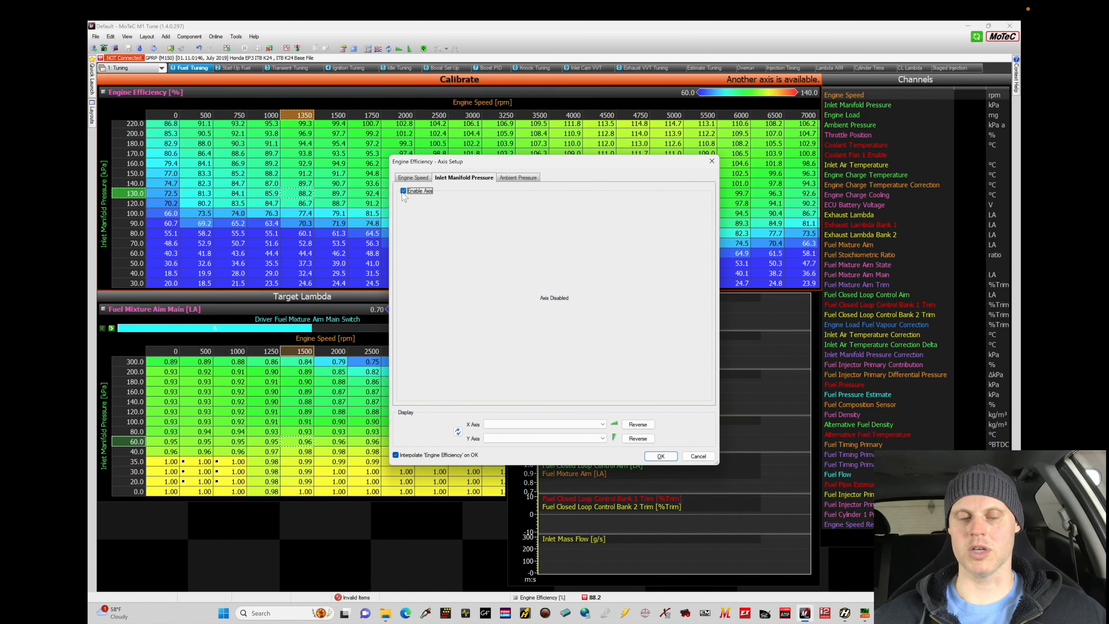
pyautogui.click(660, 456)
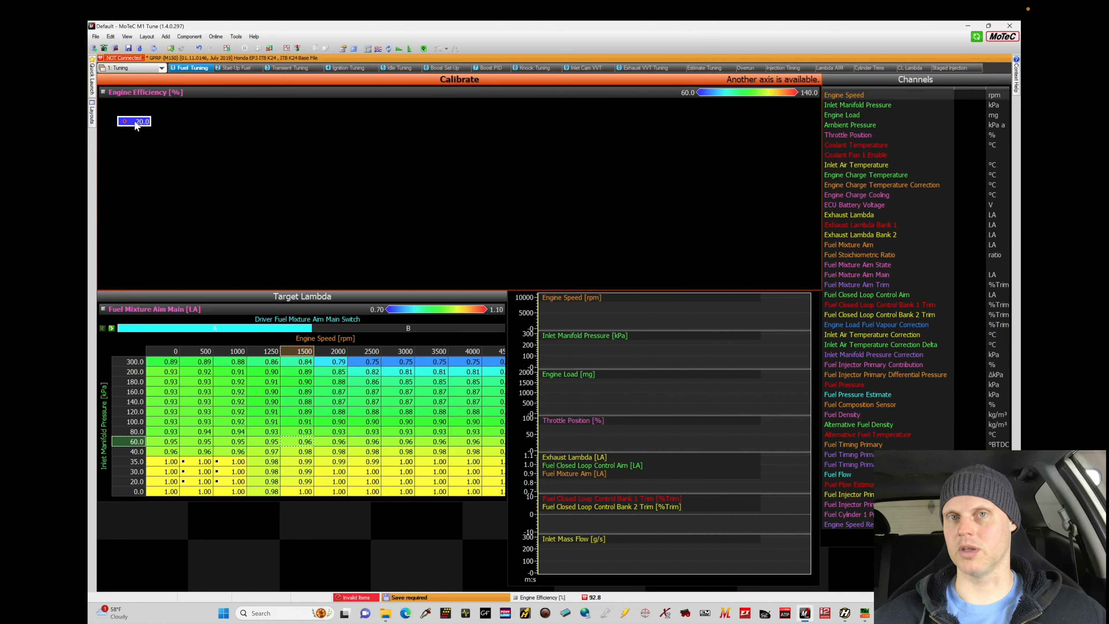
# - Set the single Engine Efficiency value to 100 % and save the package
pyautogui.write('100')
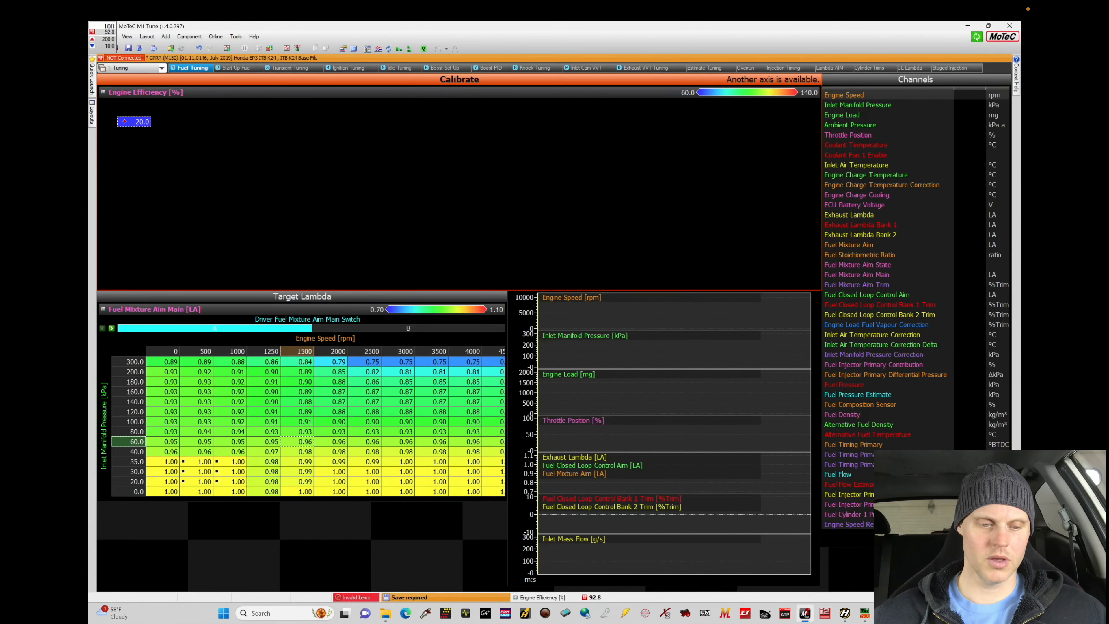
pyautogui.click(137, 124)
pyautogui.write('100')
pyautogui.press('Return')
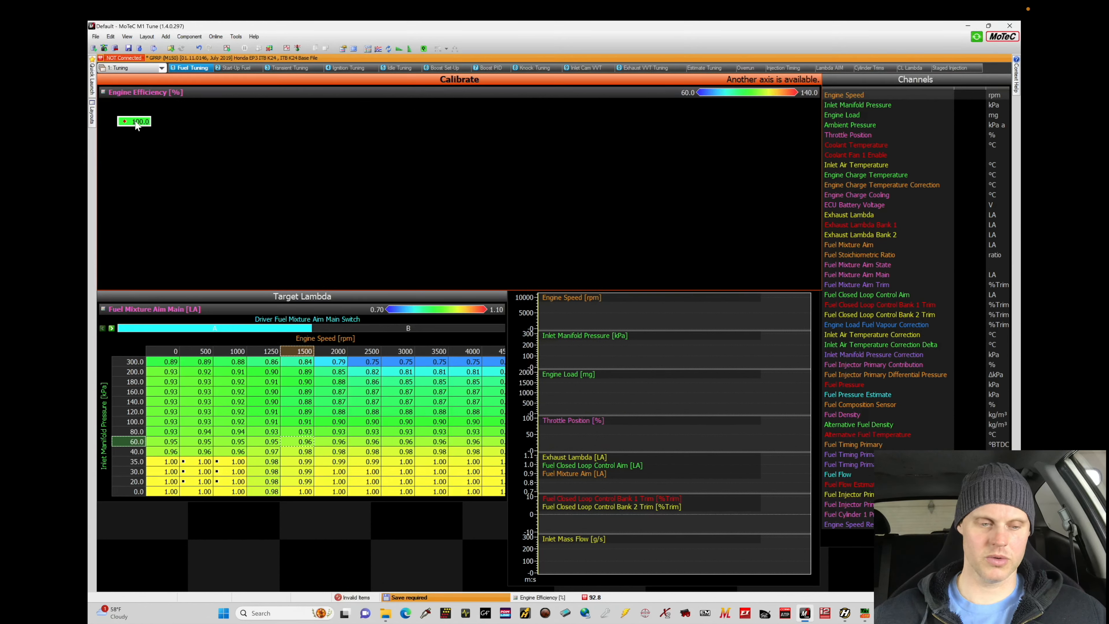
pyautogui.hotkey('ctrl', 's')
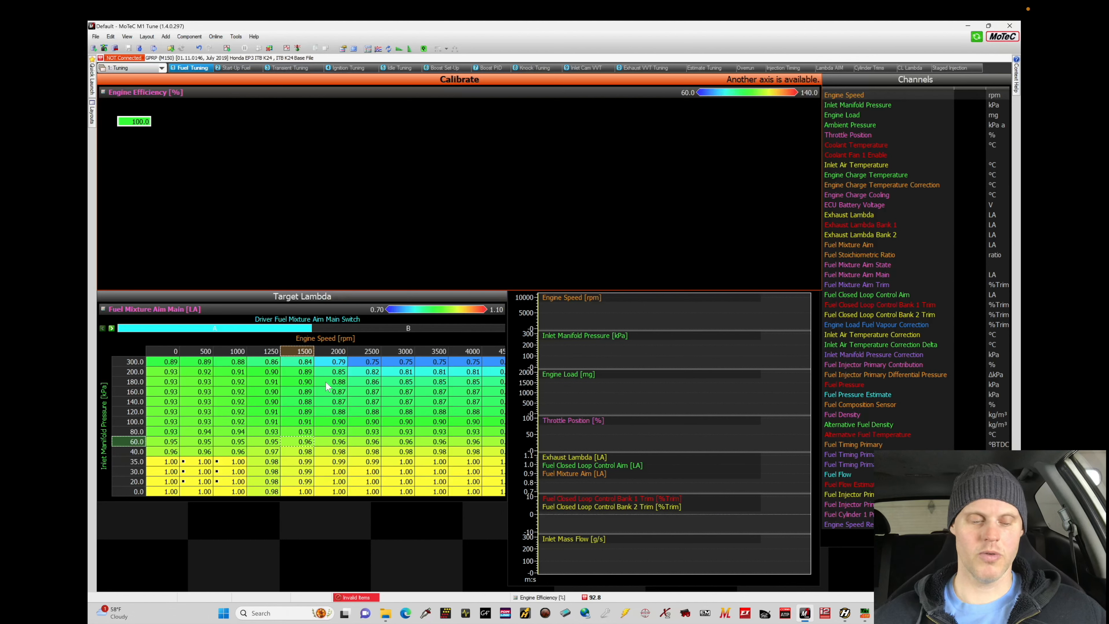
# - Remove the 120 to 300 kPa sites from the Inlet Manifold Pressure axis of the Fuel Mixture Aim Main table
pyautogui.click(318, 389)
pyautogui.press('a')
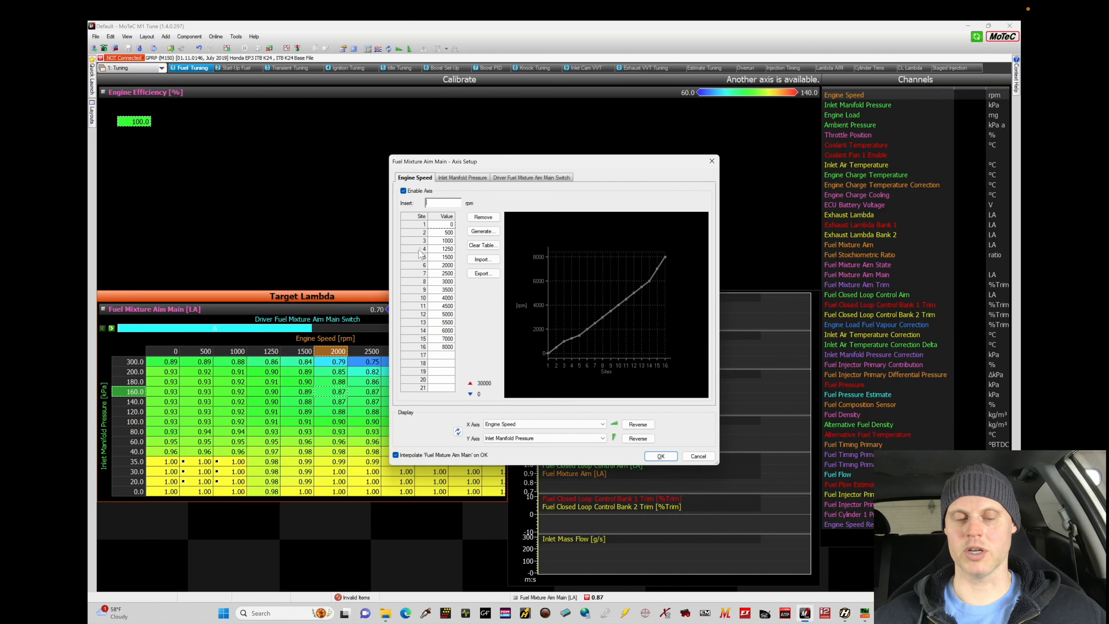
pyautogui.click(468, 177)
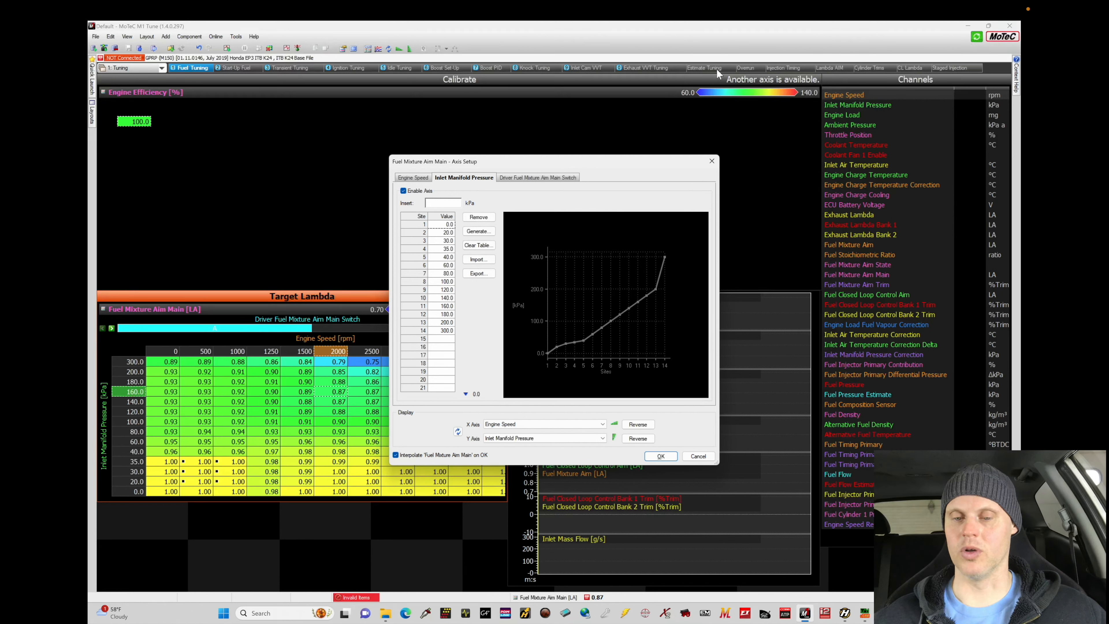
pyautogui.moveTo(450, 289); pyautogui.dragTo(452, 334)
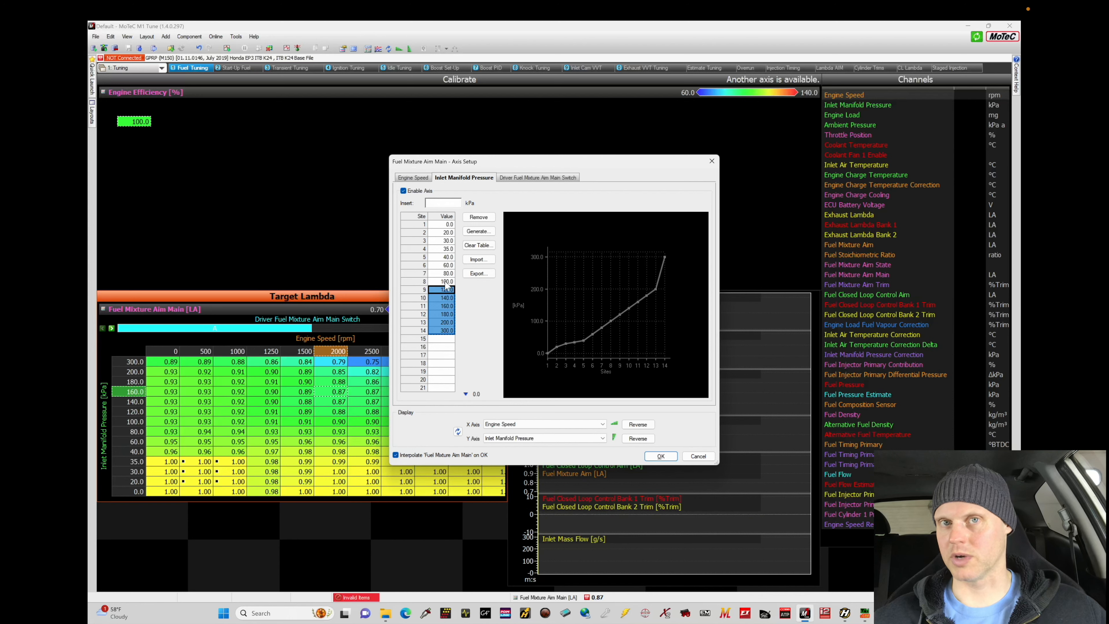
pyautogui.click(479, 218)
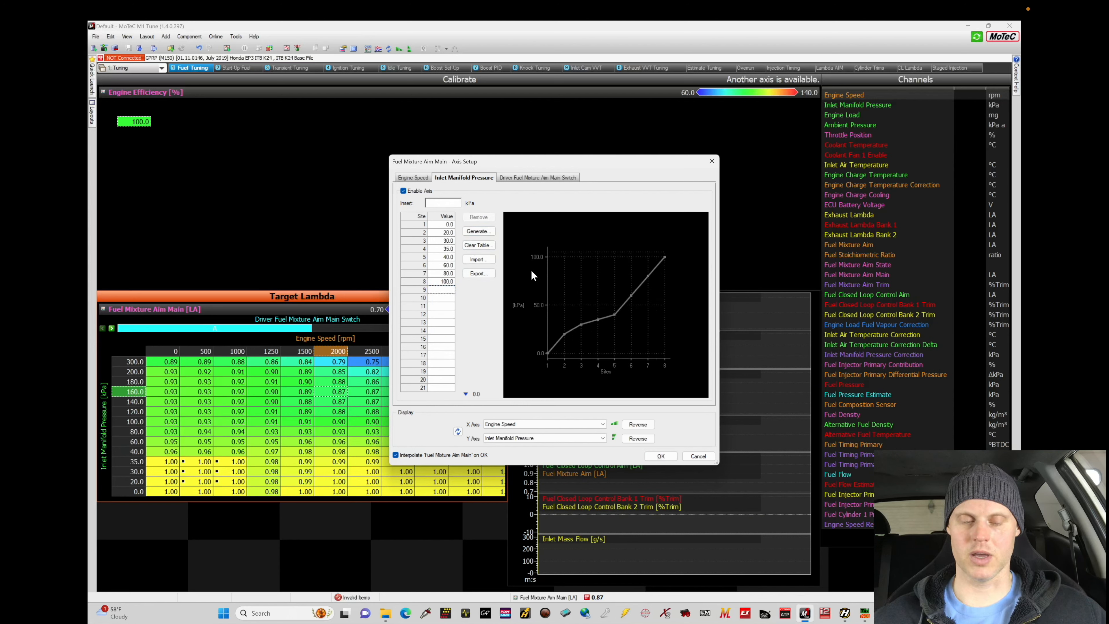
# - Disable the Driver Fuel Mixture Aim Main Switch axis and apply the axis setup
pyautogui.click(535, 178)
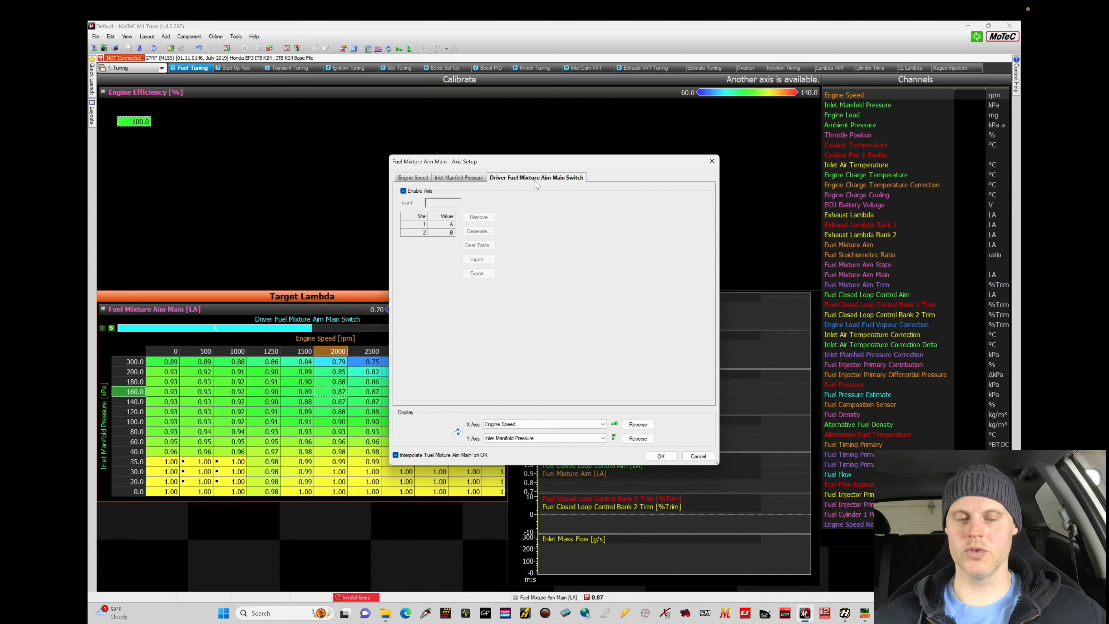
pyautogui.click(422, 193)
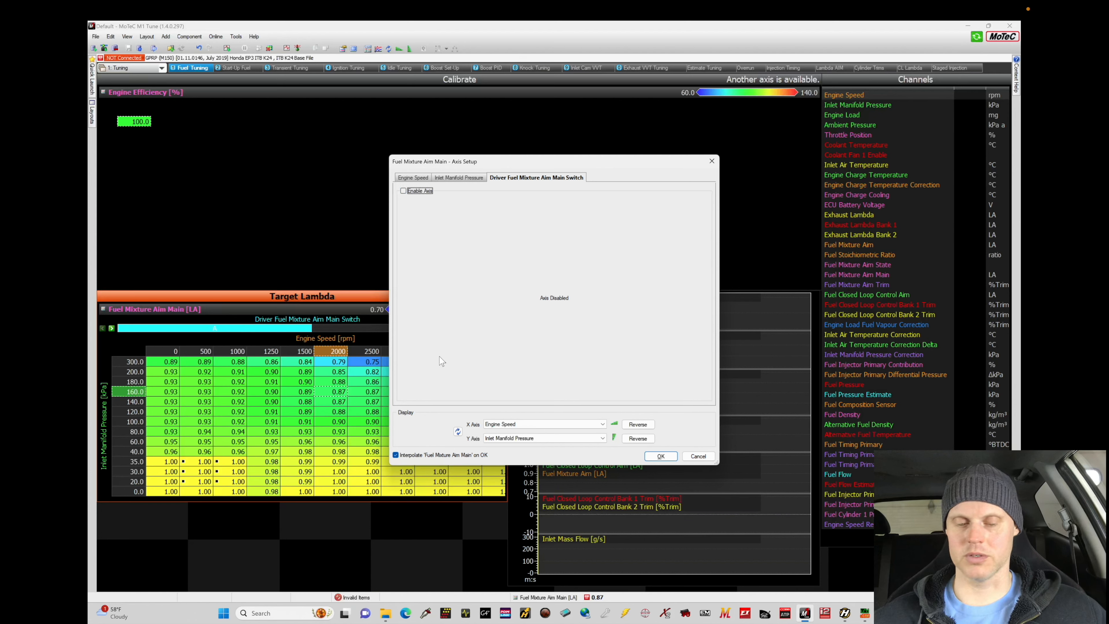
pyautogui.click(659, 456)
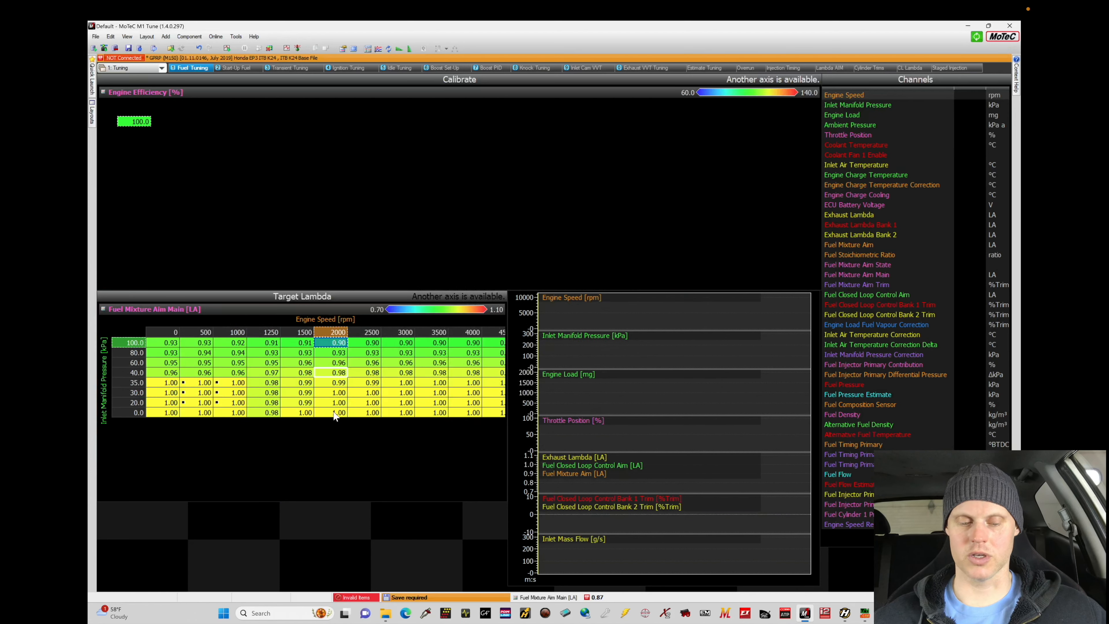
# - Maximise the Fuel Mixture Aim Main table and set the whole 80 and 100 kPa rows to 0.86 LA
pyautogui.click(389, 375)
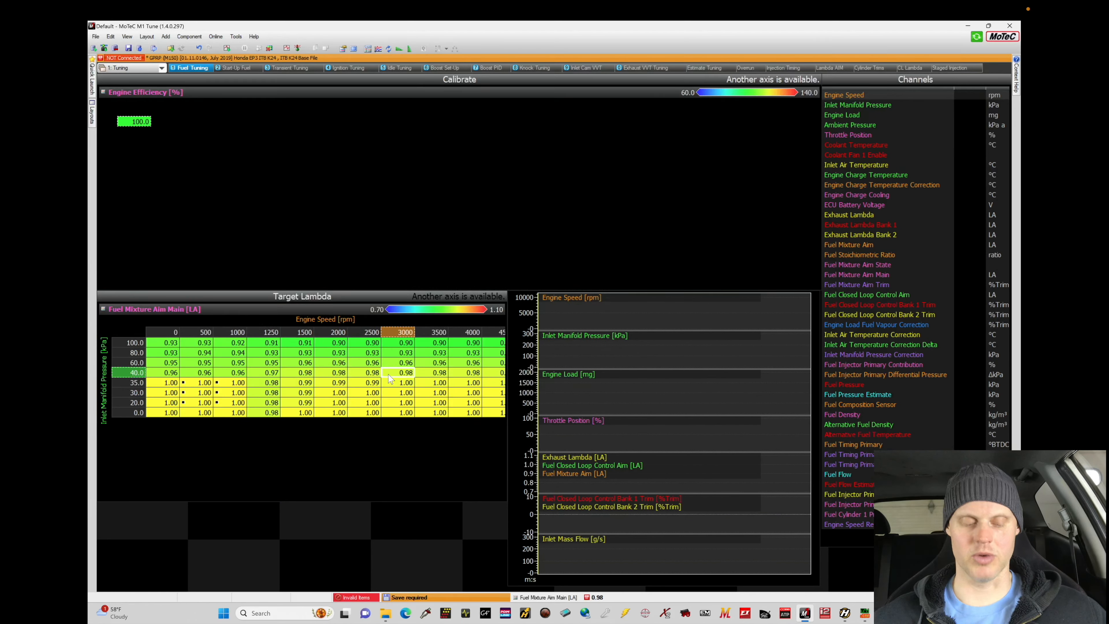
pyautogui.press('F11')
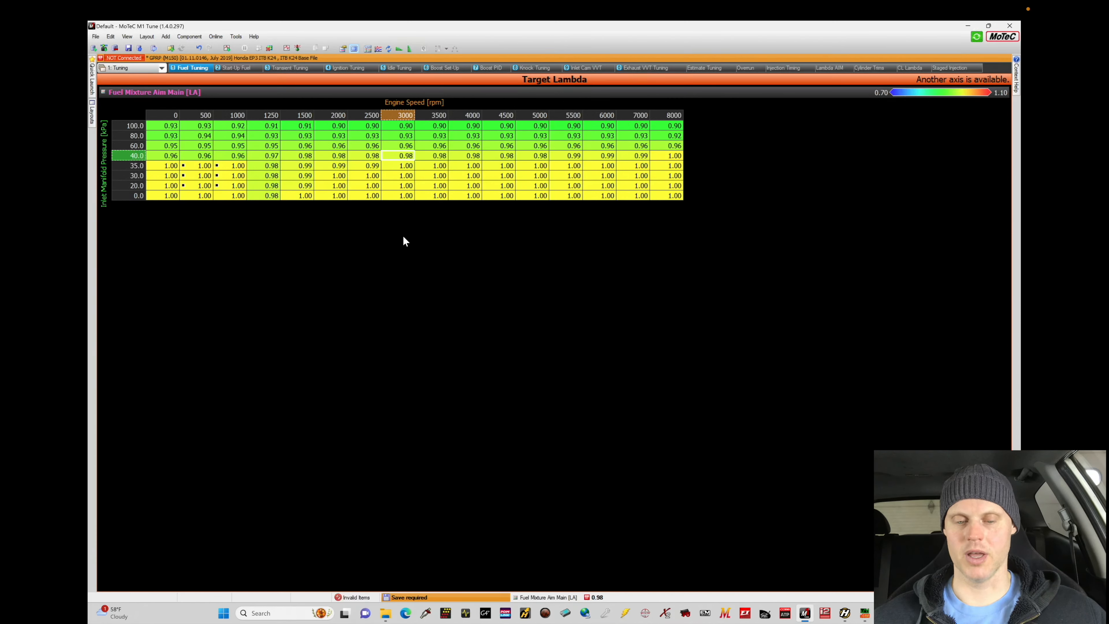
pyautogui.moveTo(163, 136); pyautogui.dragTo(675, 123)
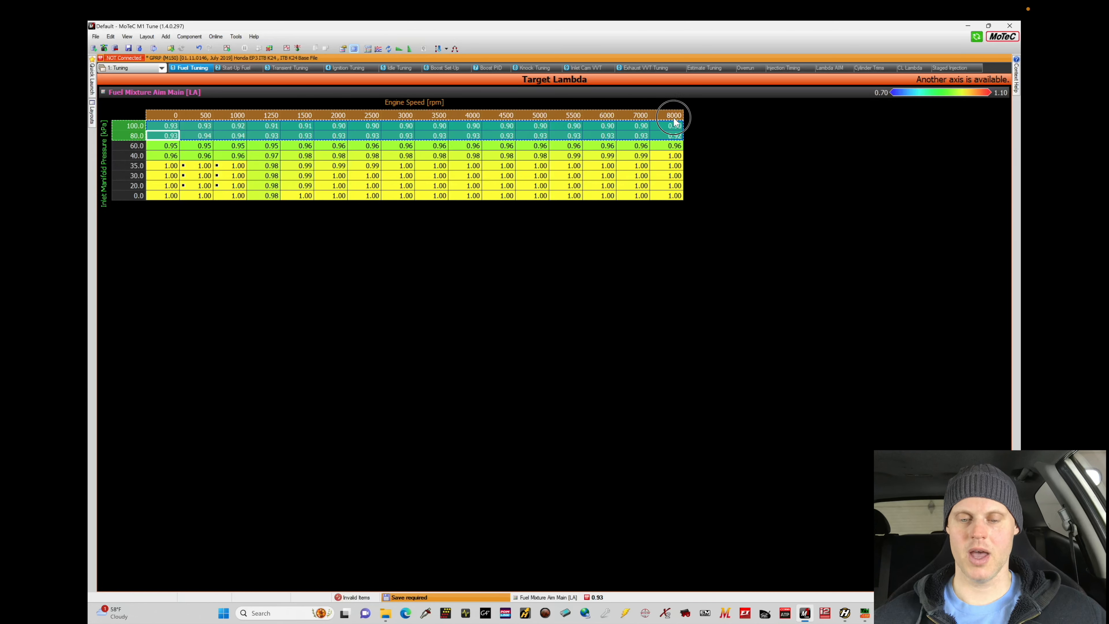
pyautogui.write('0.86')
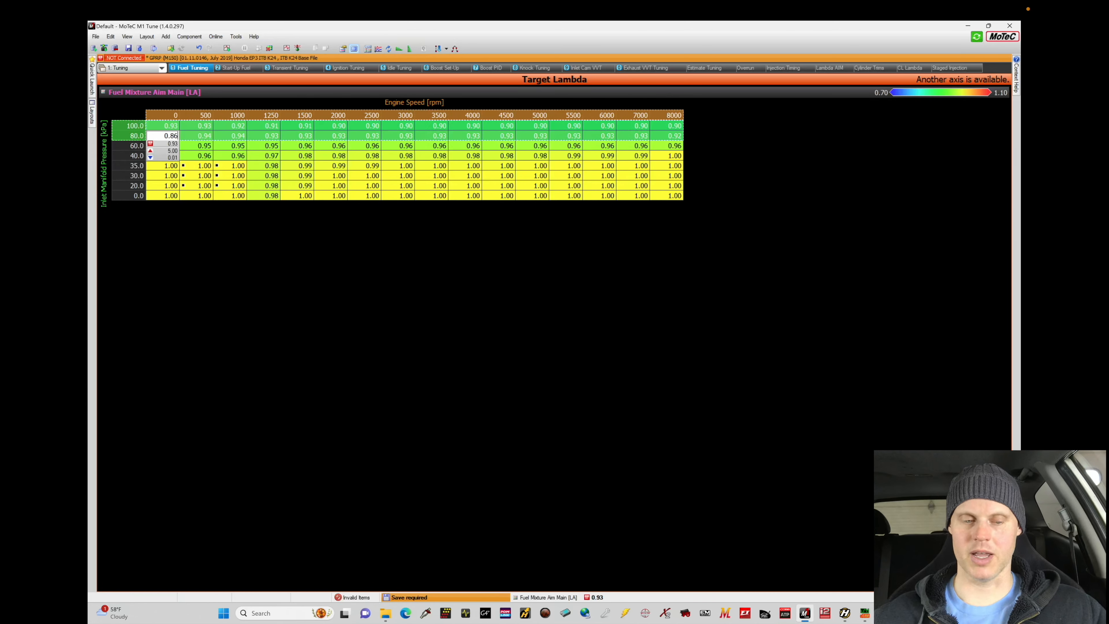
pyautogui.press('Return')
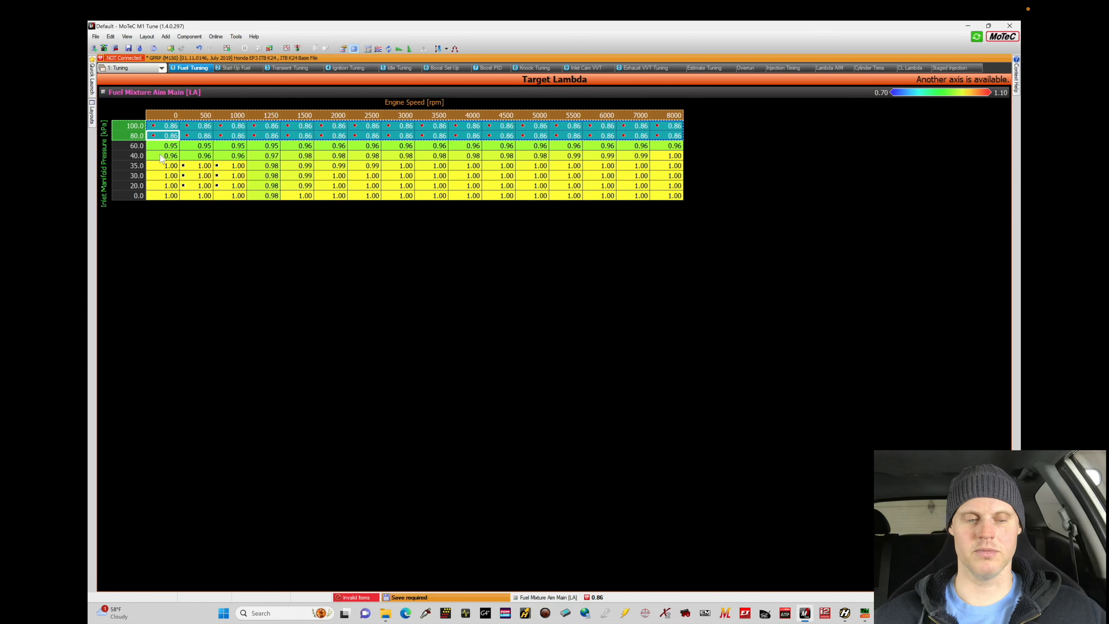
# - Set the target lambda from 0 to 60 kPa and 0 to 3500 rpm to 1.00, and save
pyautogui.moveTo(162, 146); pyautogui.dragTo(430, 201)
pyautogui.write('1')
pyautogui.click(455, 186)
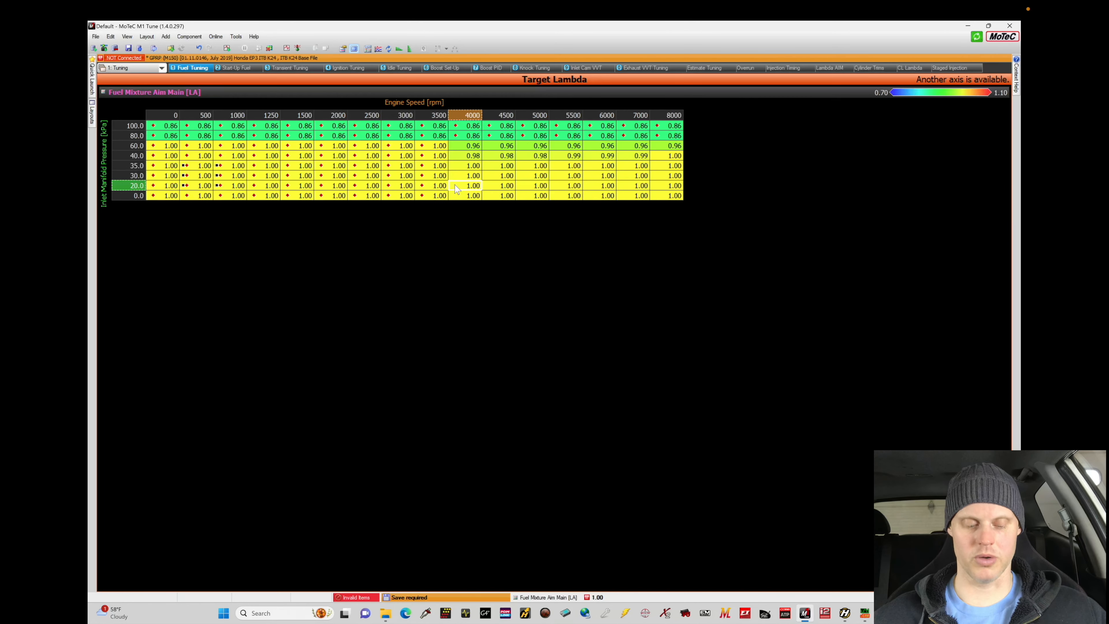
pyautogui.hotkey('ctrl', 's')
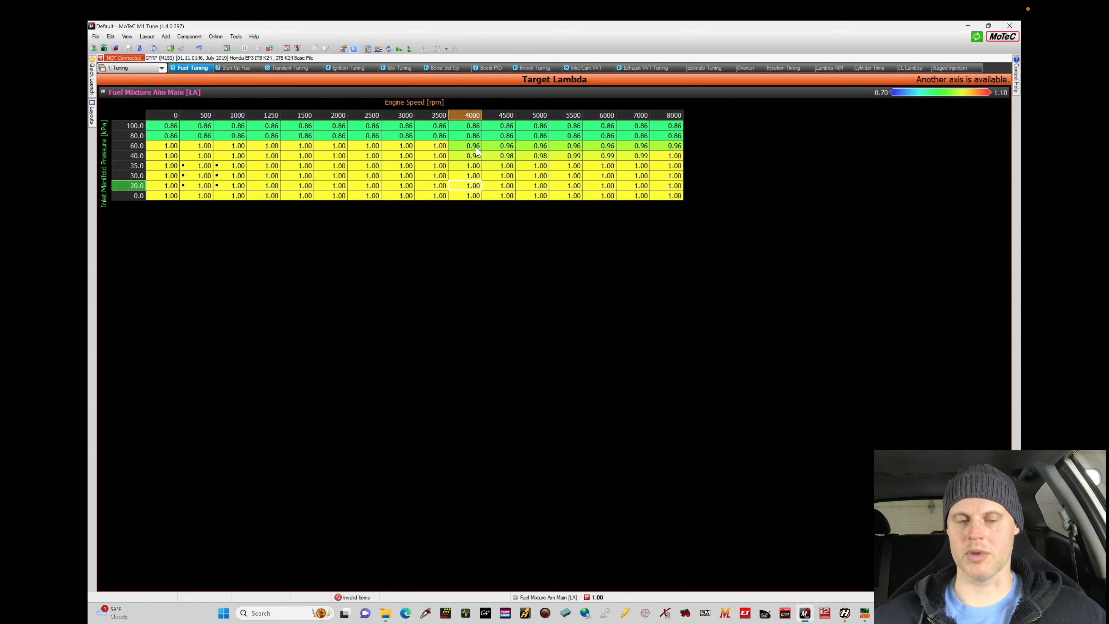
# - Set the target lambda from 0 to 60 kPa and 4000 to 8000 rpm to 0.94, and save
pyautogui.moveTo(473, 146); pyautogui.dragTo(669, 201)
pyautogui.write('0.9')
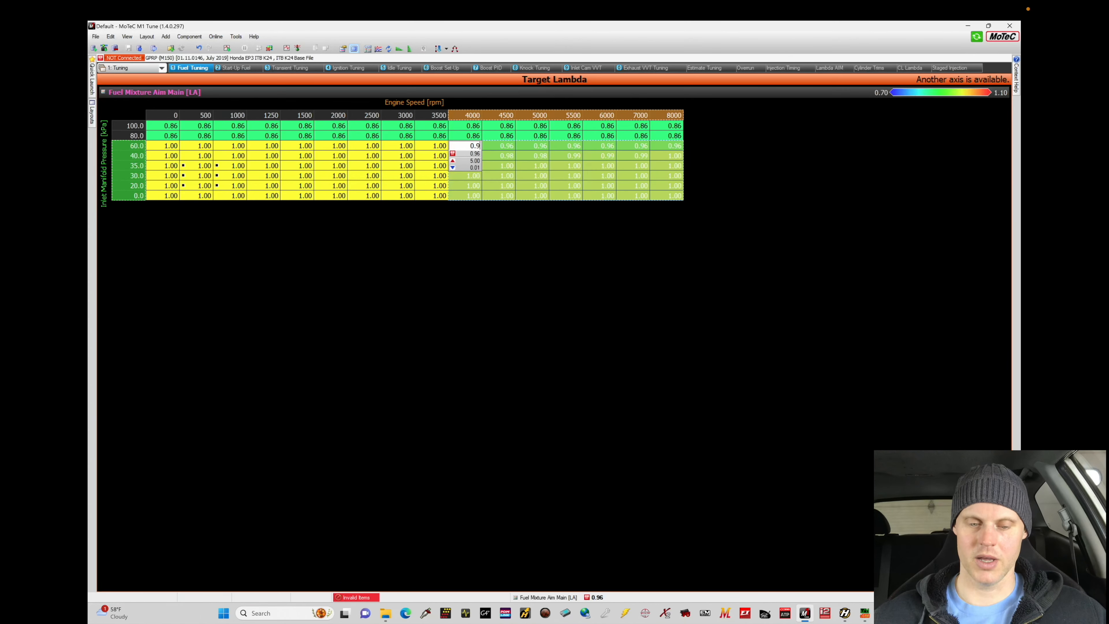
pyautogui.write('4')
pyautogui.press('Return')
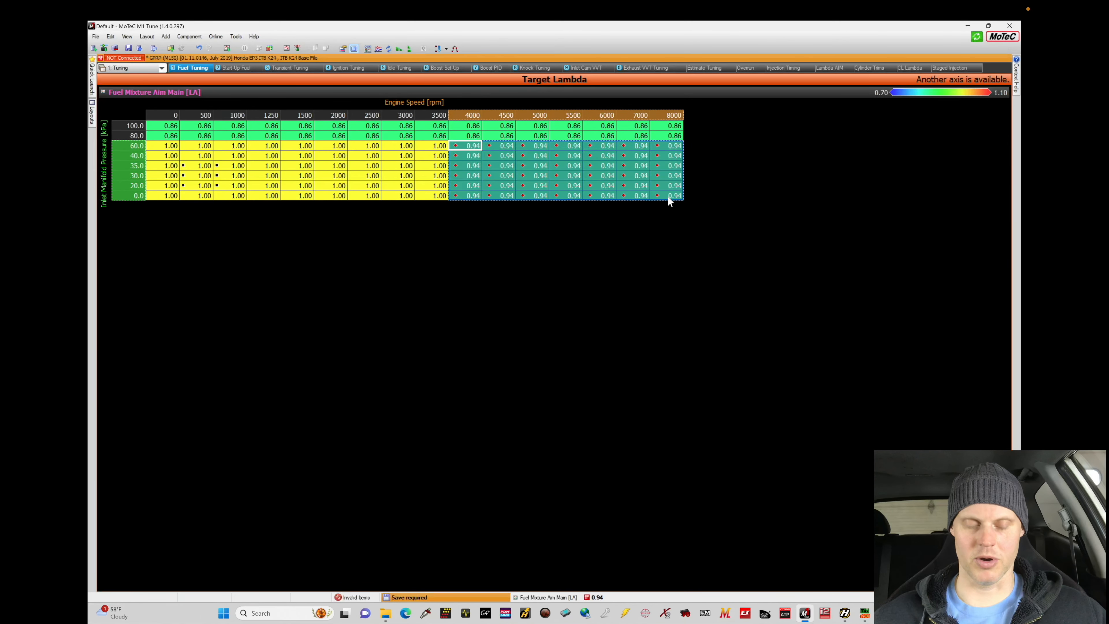
pyautogui.hotkey('ctrl', 's')
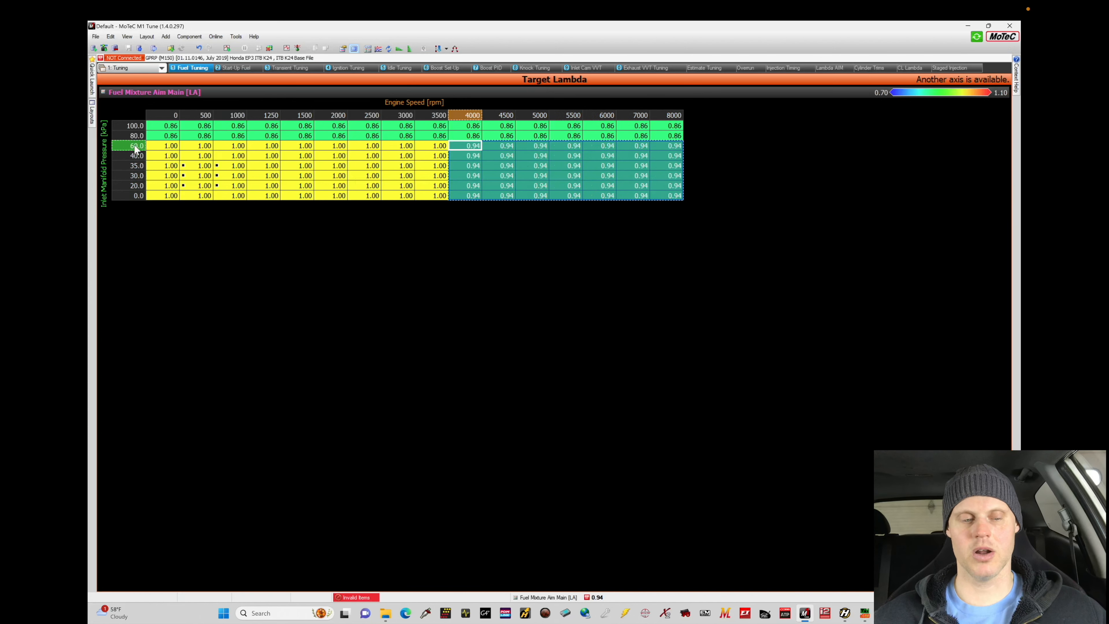
# - Restore the Target Lambda table to its normal size and open the Start-Up Fuel worksheet
pyautogui.click(155, 176)
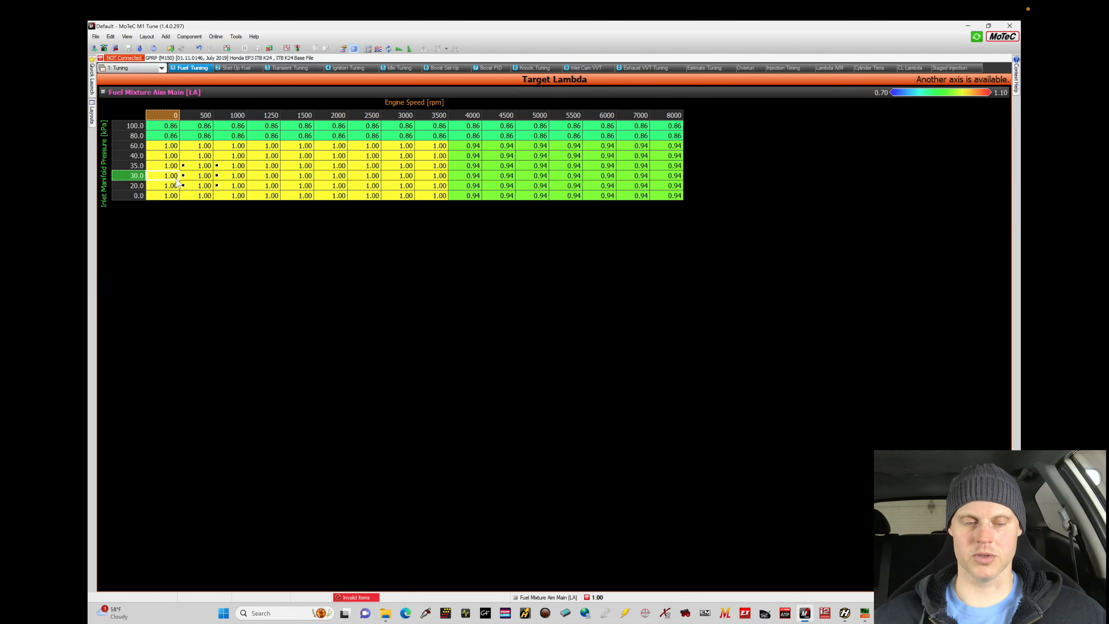
pyautogui.click(305, 185)
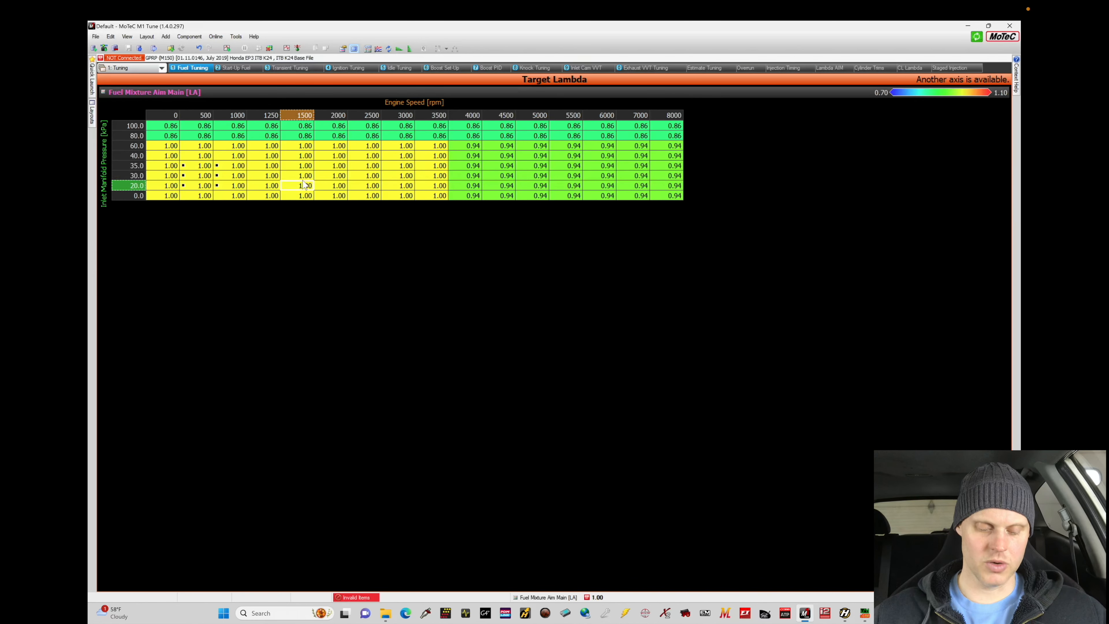
pyautogui.press('space')
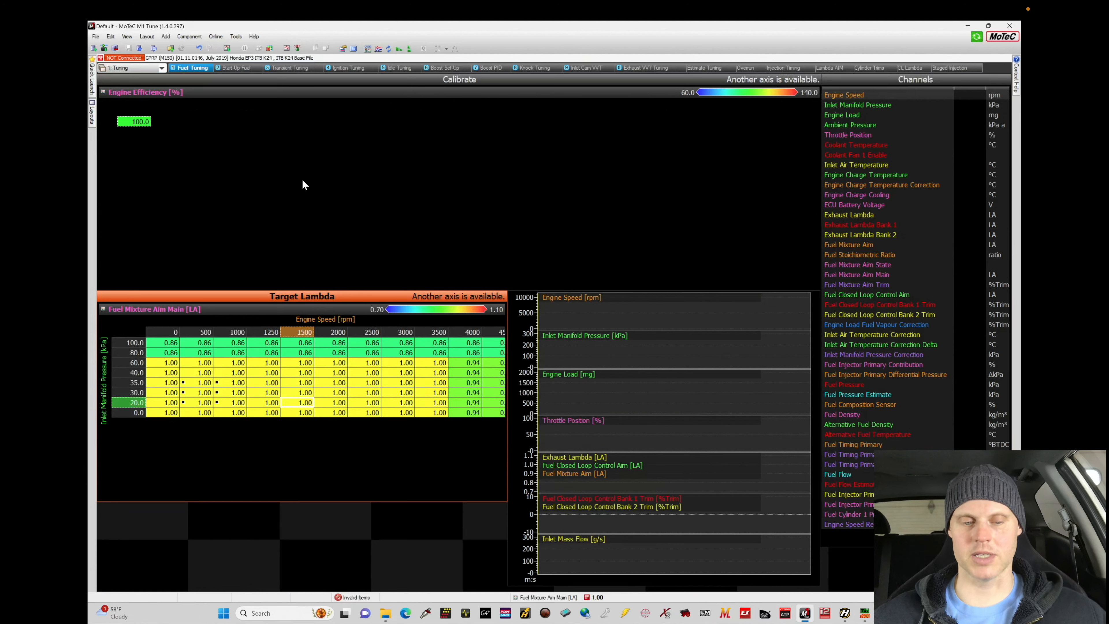
pyautogui.click(249, 69)
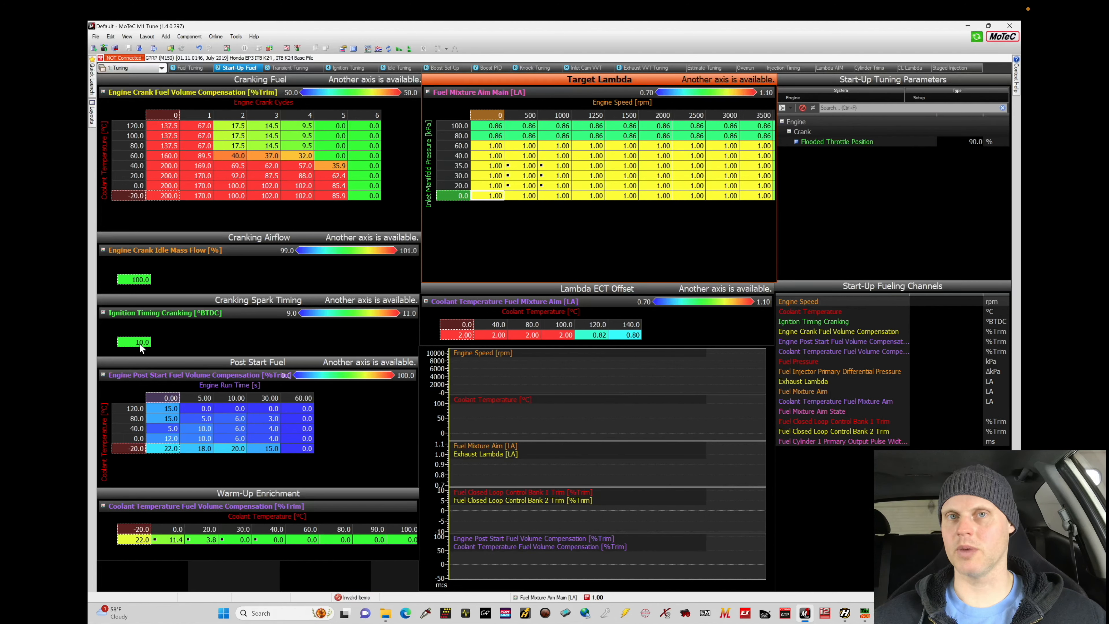
# - Set the Ignition Timing Cranking value to 5 °BTDC
pyautogui.write('5')
pyautogui.press('Return')
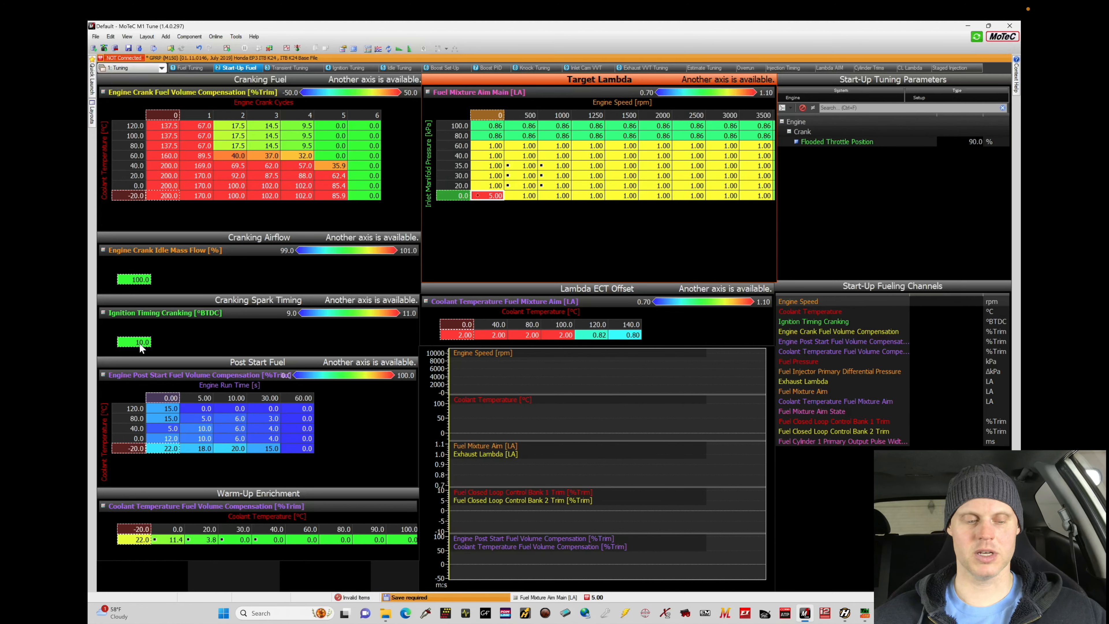
pyautogui.click(140, 342)
pyautogui.write('5')
pyautogui.press('Return')
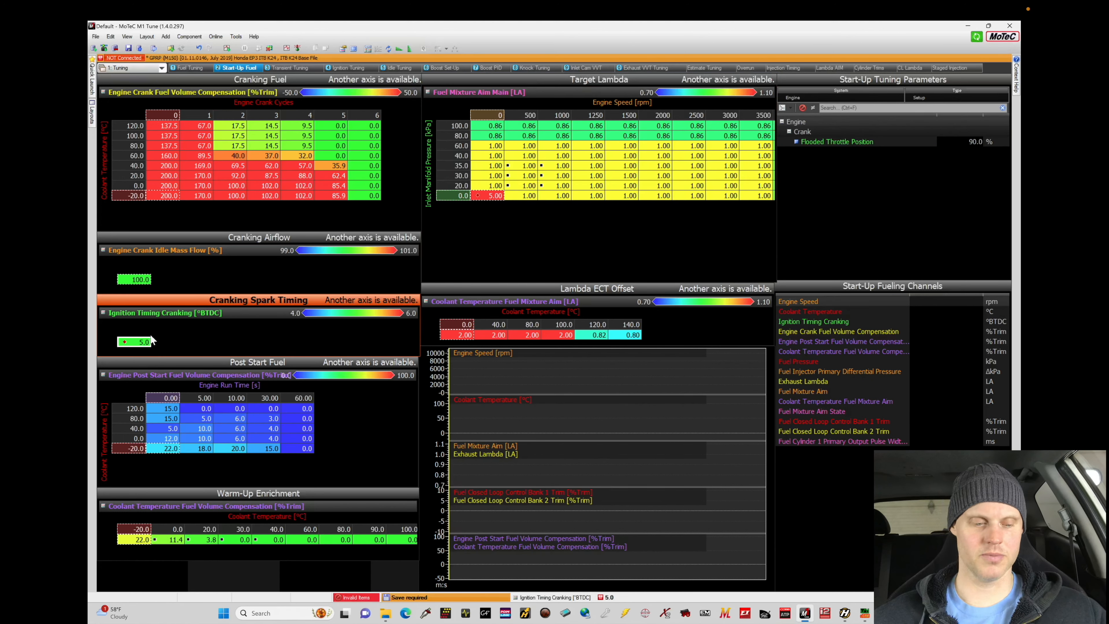
# - Set the Fuel Mixture Aim Main cell at 0 rpm and 0 kPa to 1.00 and save the package
pyautogui.click(494, 198)
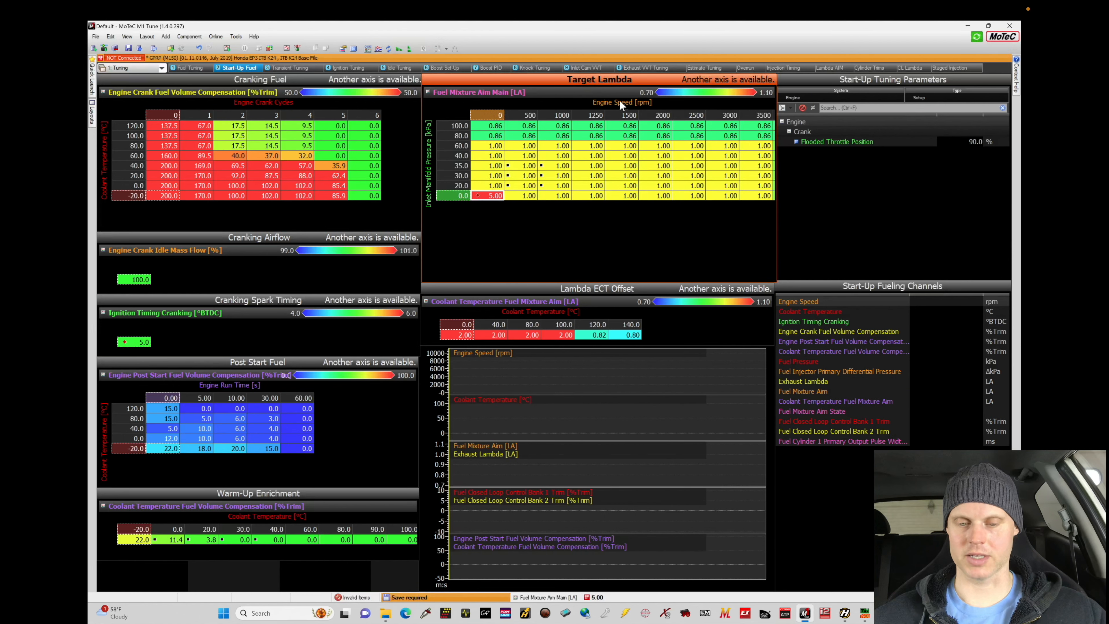
pyautogui.write('1')
pyautogui.press('Return')
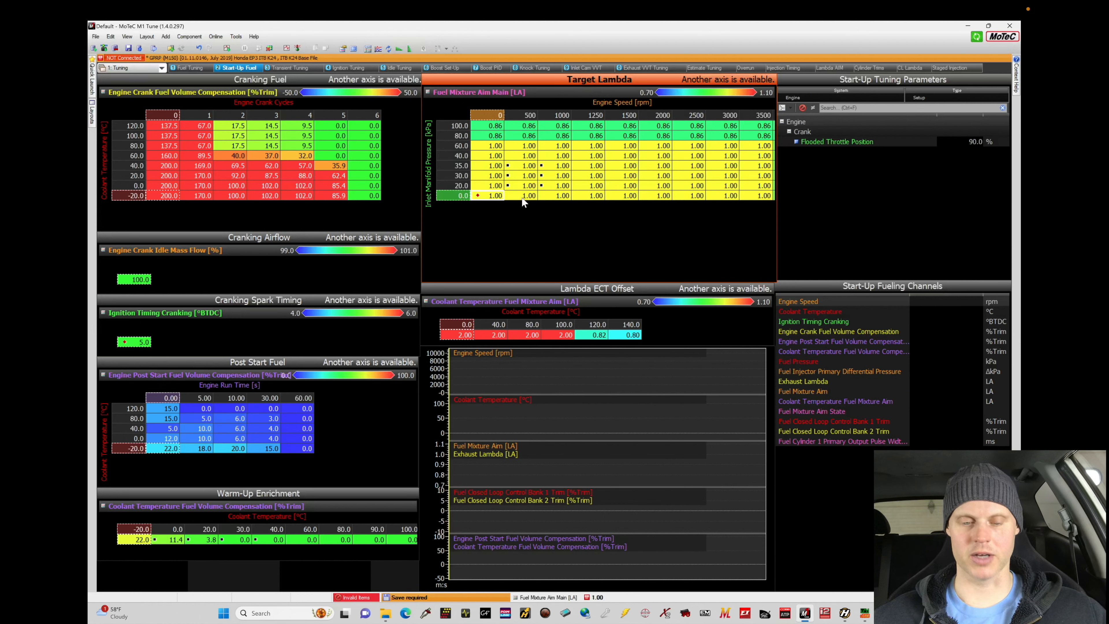
pyautogui.hotkey('ctrl', 's')
pyautogui.click(139, 344)
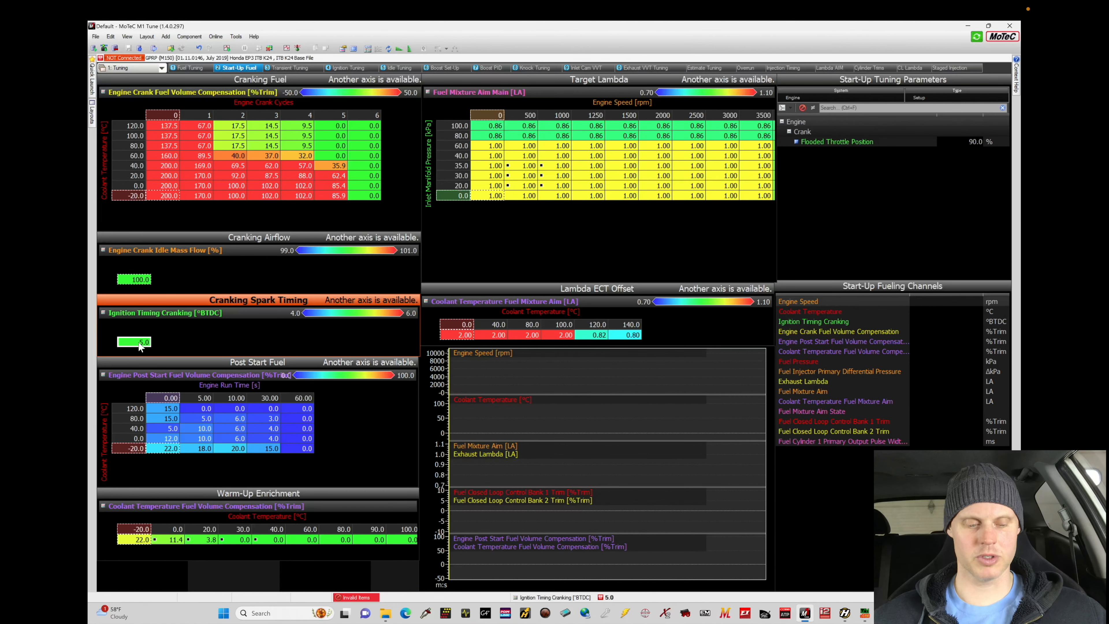
# - Give the Ignition Timing Cranking table a coolant temperature axis generated from 0 to 100 °C in 20 °C increments, and save
pyautogui.press('a')
pyautogui.click(420, 192)
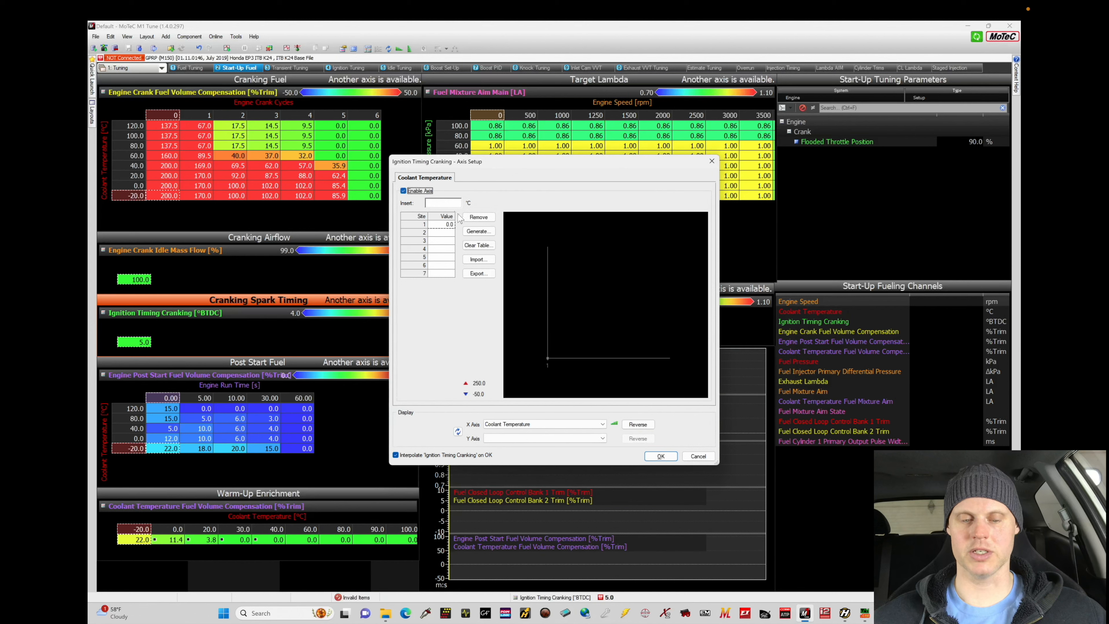
pyautogui.click(478, 231)
pyautogui.write('0.0')
pyautogui.press('Tab')
pyautogui.write('100')
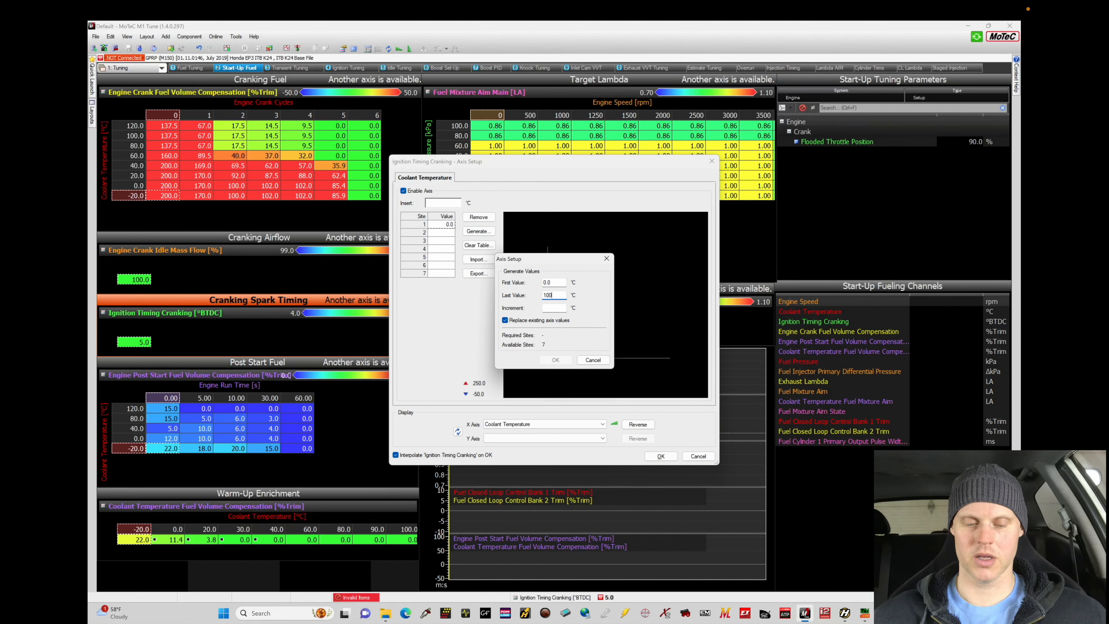
pyautogui.press('Tab')
pyautogui.write('20')
pyautogui.press('Tab')
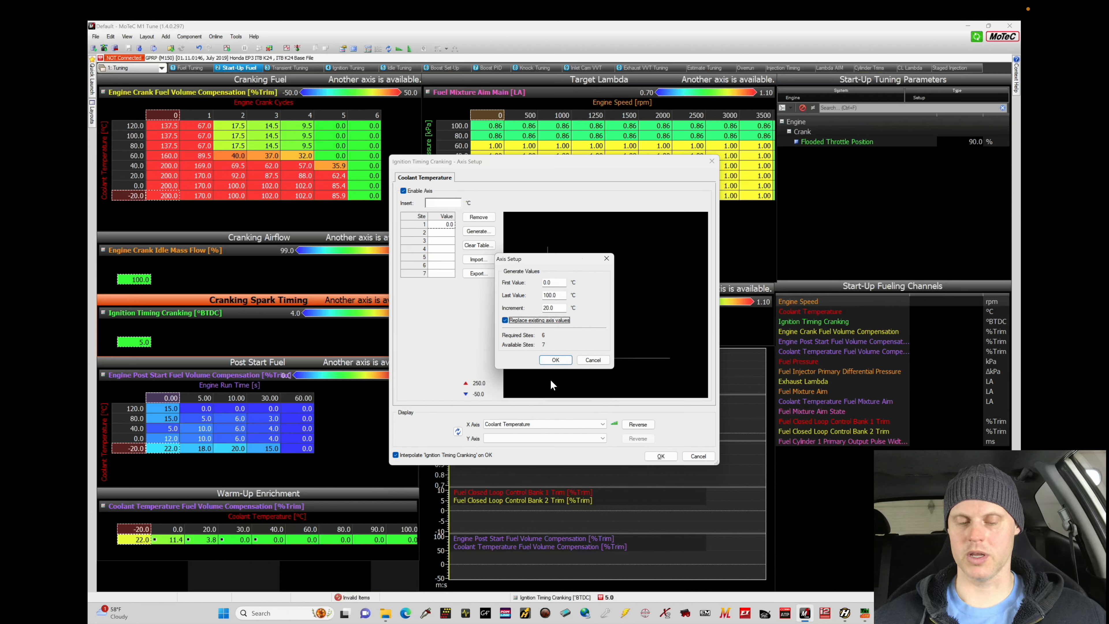
pyautogui.click(556, 360)
pyautogui.click(661, 456)
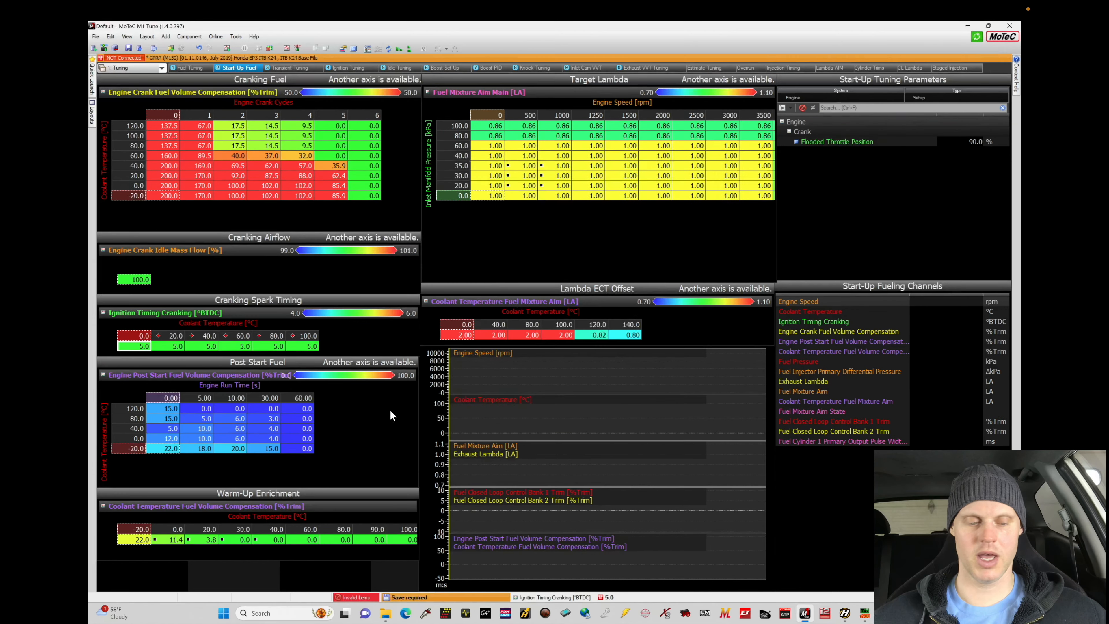
pyautogui.hotkey('ctrl', 's')
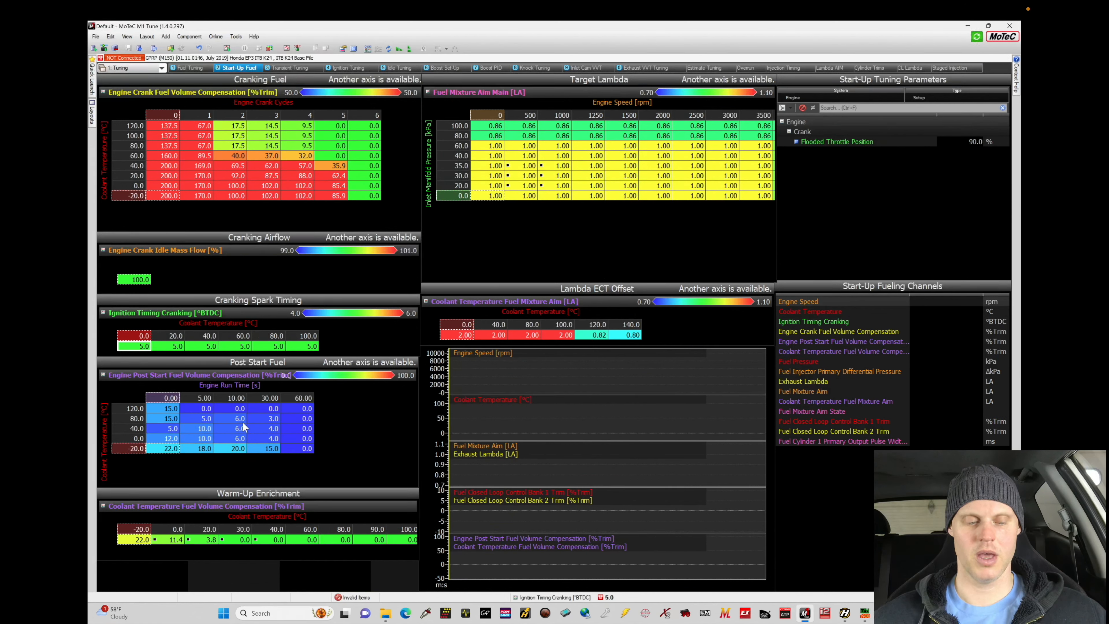
# - Set the Engine Post Start Fuel Volume Compensation at 30 and 60 s run time to 0 for all coolant temperatures, and save
pyautogui.moveTo(271, 408); pyautogui.dragTo(297, 443)
pyautogui.write('0')
pyautogui.press('Return')
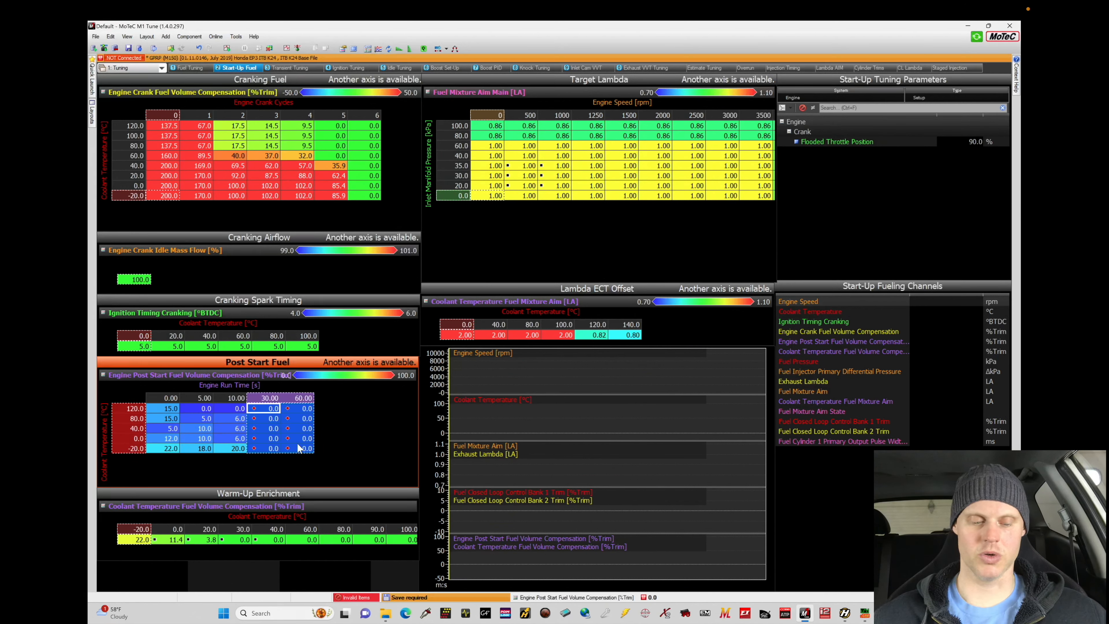
pyautogui.hotkey('ctrl', 's')
pyautogui.click(293, 437)
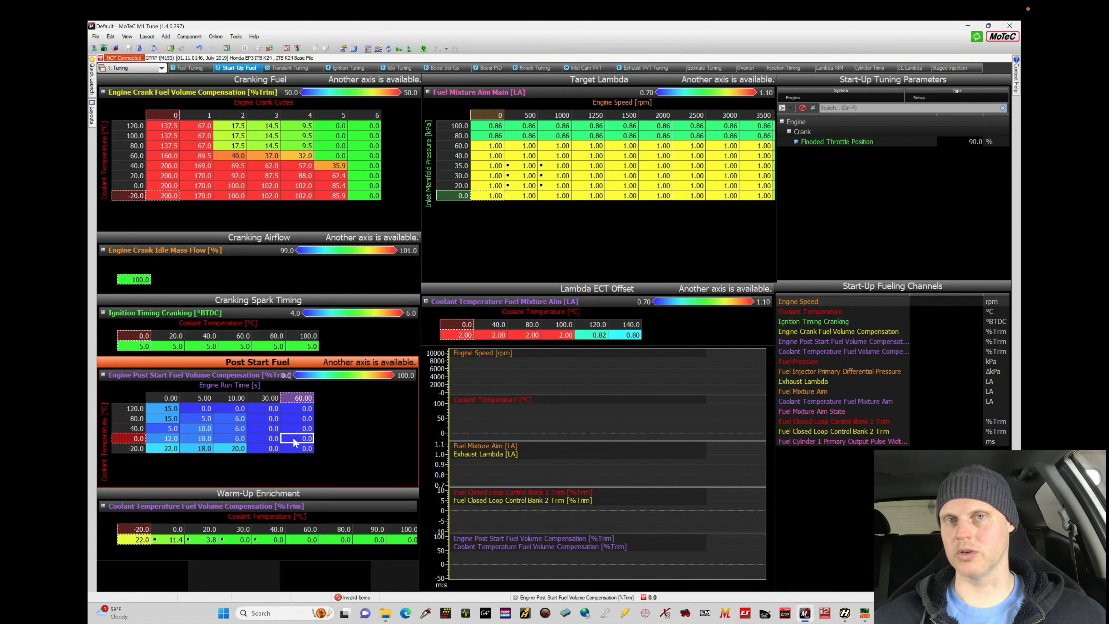
# - Interpolate the post start fuel compensation from 80 to -20 °C and 0 to 10 s, first vertically with a save, and then horizontally
pyautogui.moveTo(168, 418); pyautogui.dragTo(220, 445)
pyautogui.press('v')
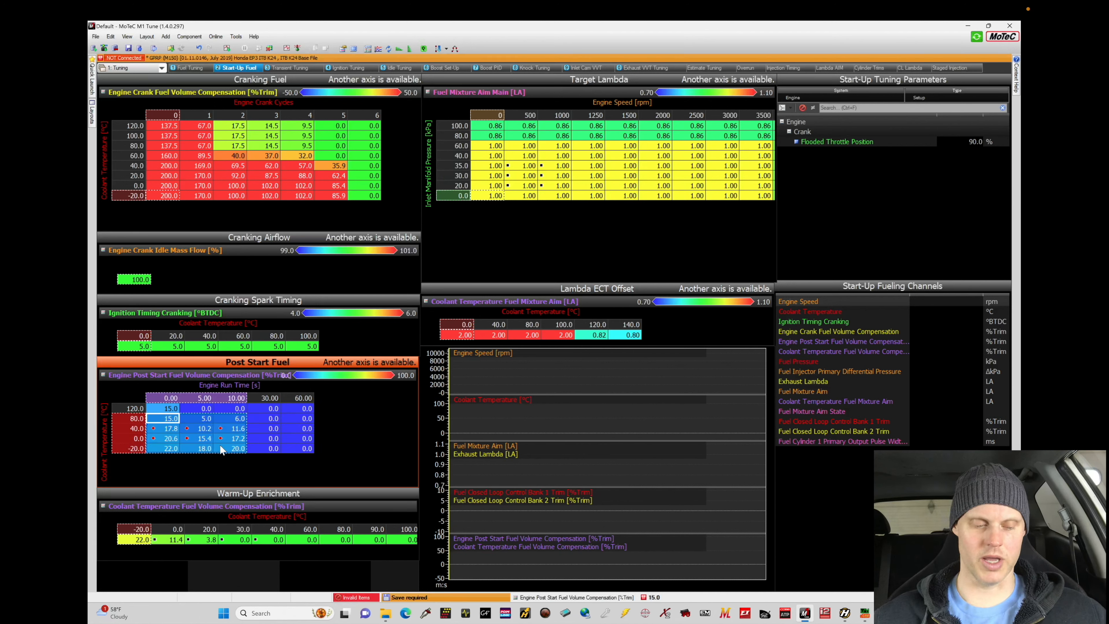
pyautogui.hotkey('ctrl', 's')
pyautogui.click(190, 439)
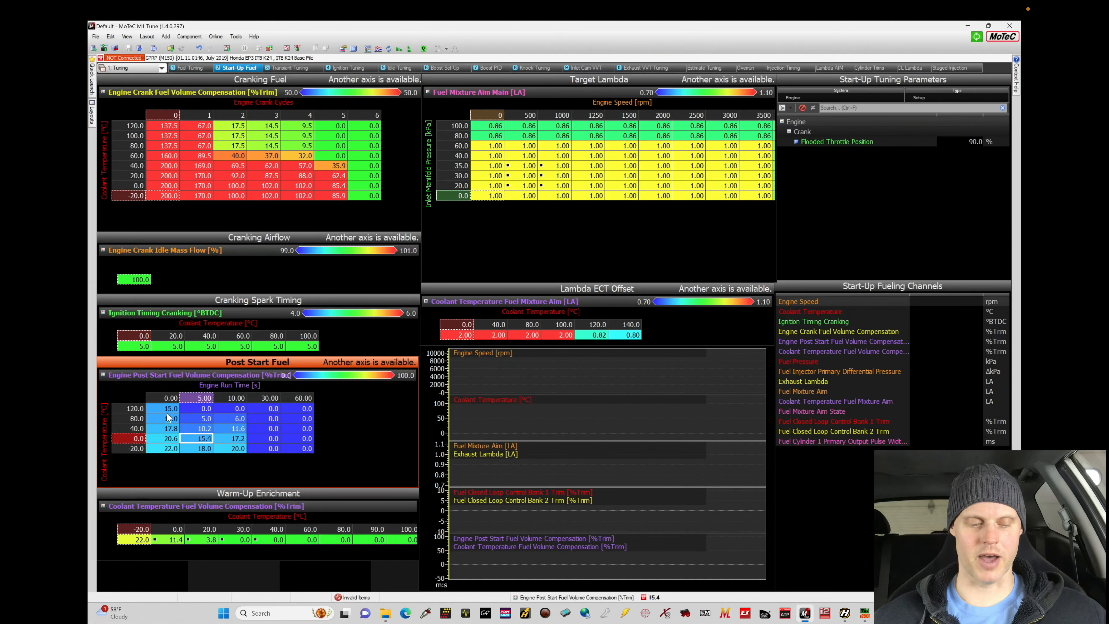
pyautogui.moveTo(168, 418); pyautogui.dragTo(225, 448)
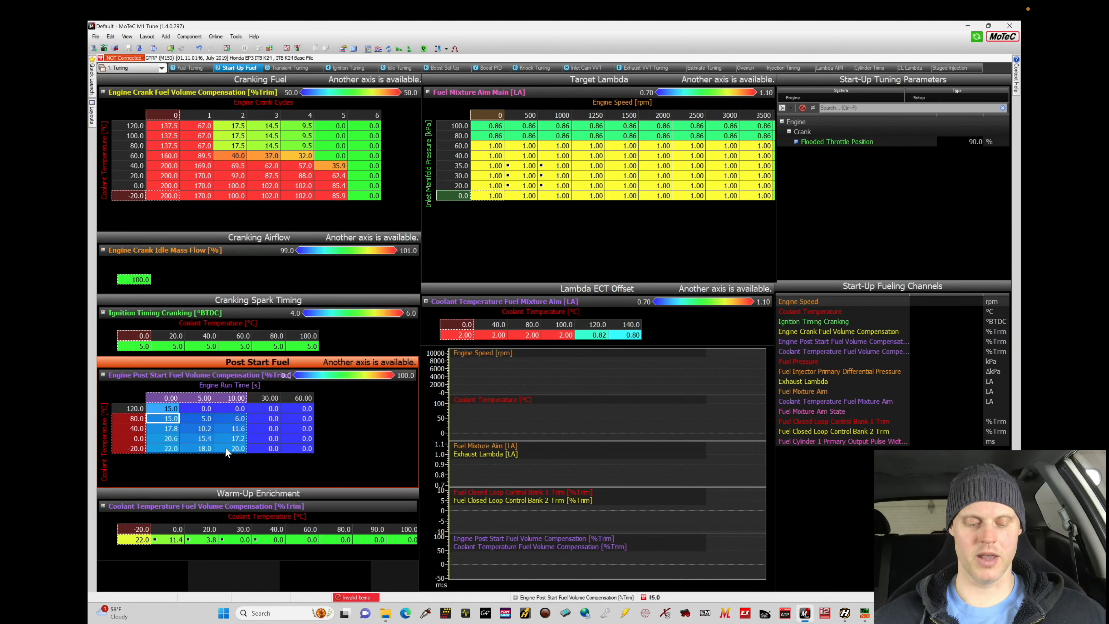
pyautogui.press('h')
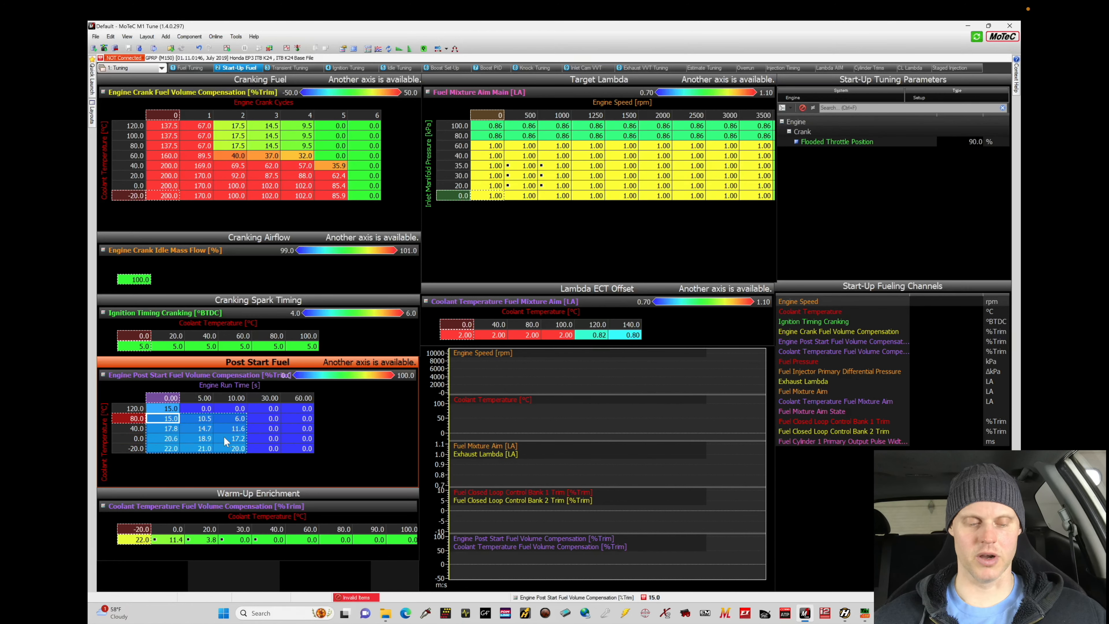
pyautogui.click(224, 438)
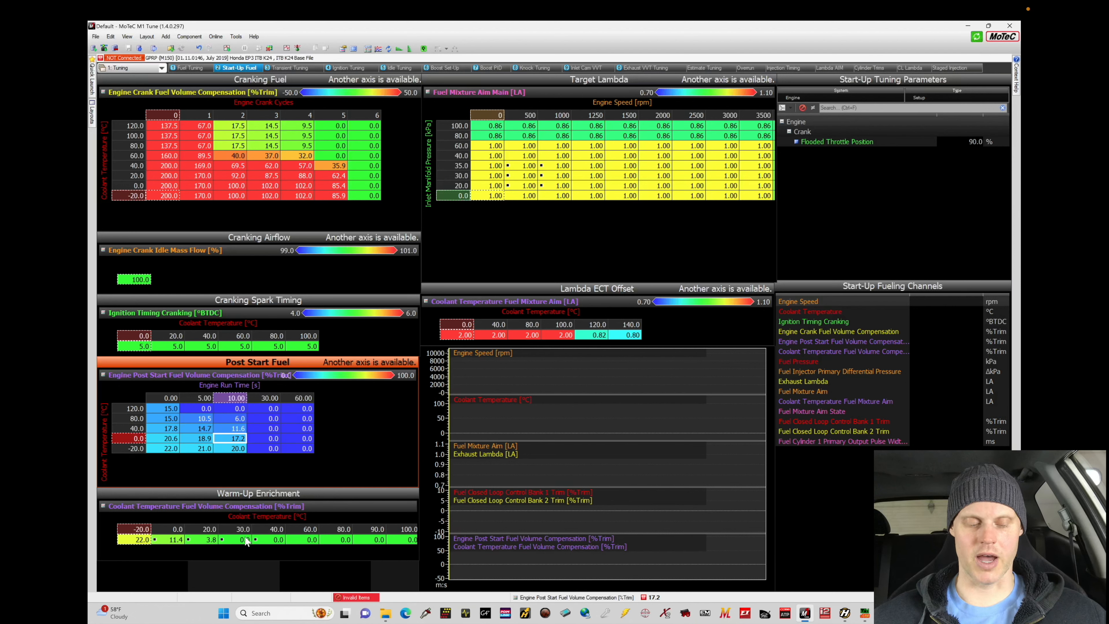
pyautogui.moveTo(179, 540); pyautogui.dragTo(223, 543)
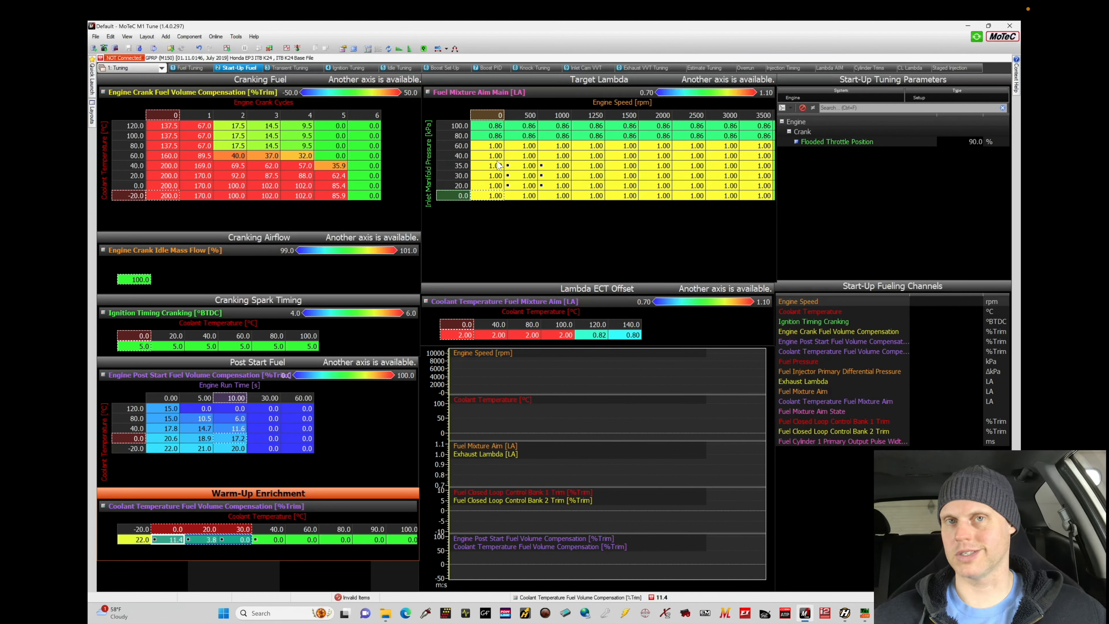
pyautogui.moveTo(496, 155); pyautogui.dragTo(579, 201)
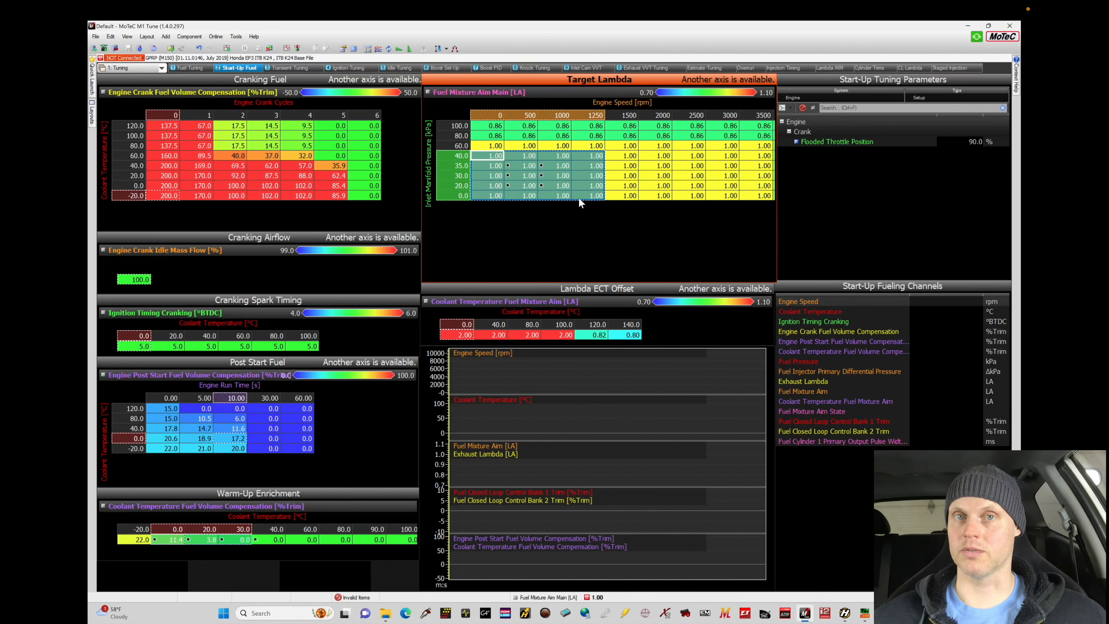
# - Add 20 and 30 °C sites to the coolant temperature axis of the Coolant Temperature Fuel Mixture Aim table
pyautogui.click(484, 335)
pyautogui.press('a')
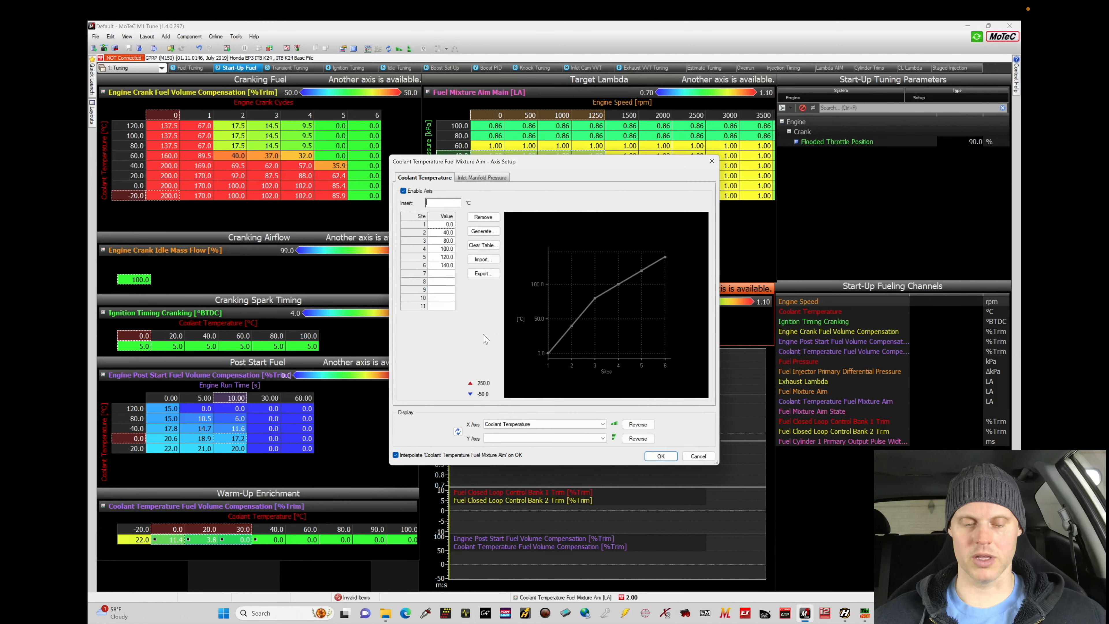
pyautogui.click(446, 274)
pyautogui.write('20')
pyautogui.press('Return')
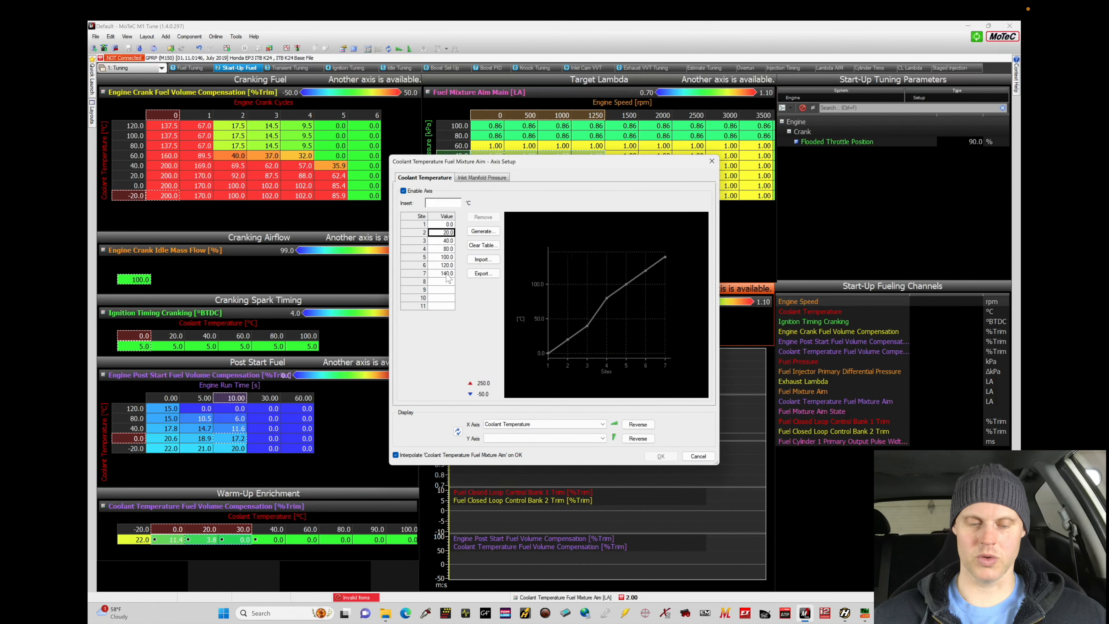
pyautogui.click(447, 281)
pyautogui.write('30')
pyautogui.press('Return')
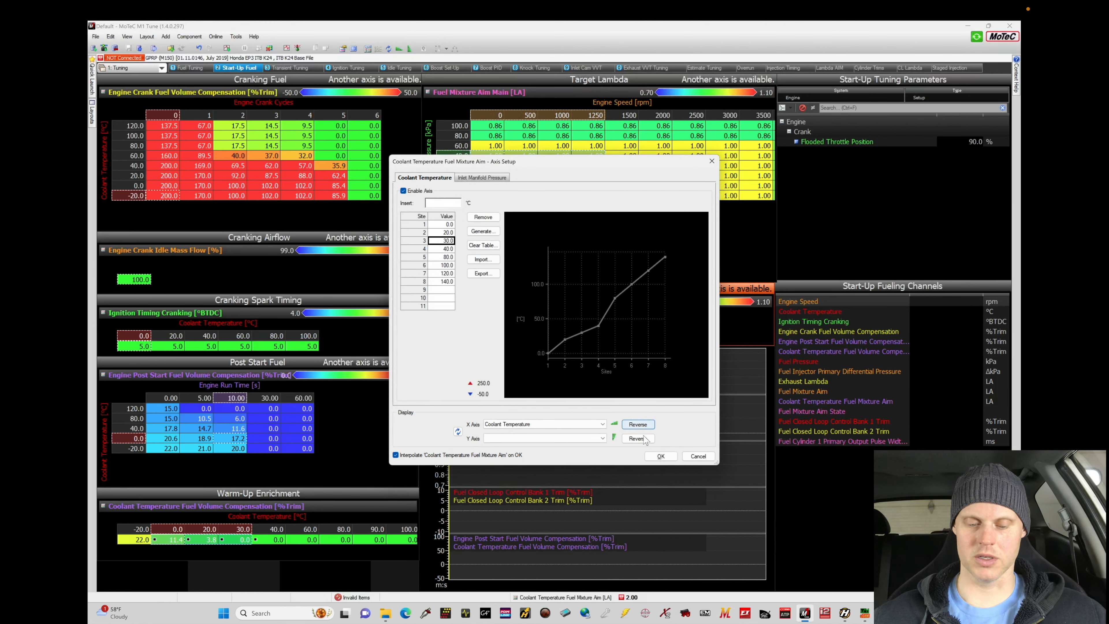
pyautogui.click(660, 456)
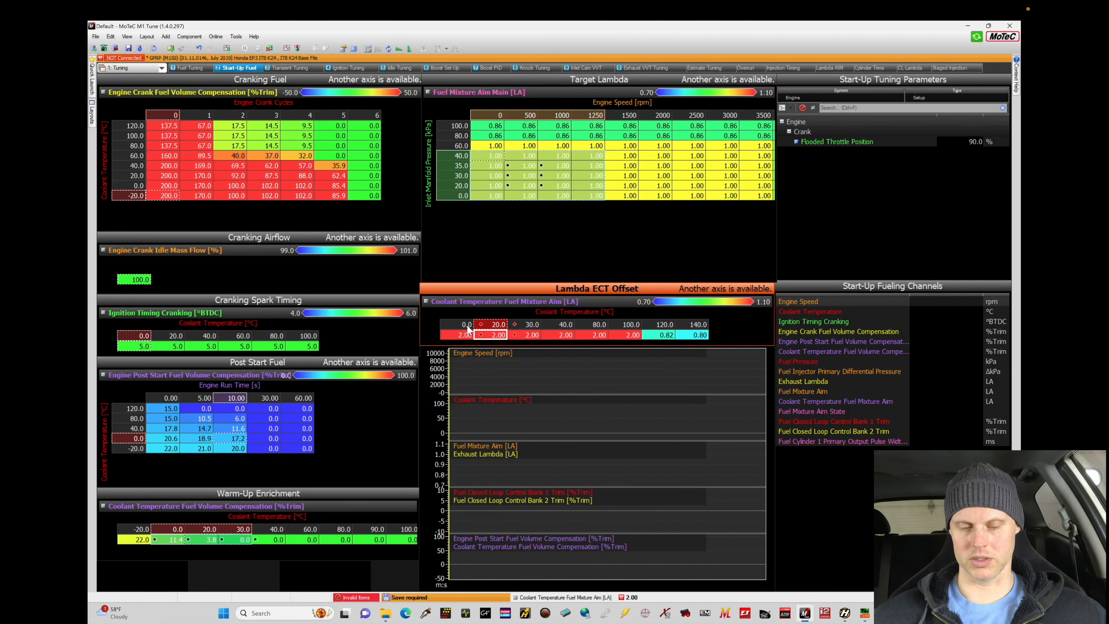
# - Set the Coolant Temperature Fuel Mixture Aim at 0 and 20 °C to 0.90 and save the package
pyautogui.moveTo(475, 336); pyautogui.dragTo(488, 335)
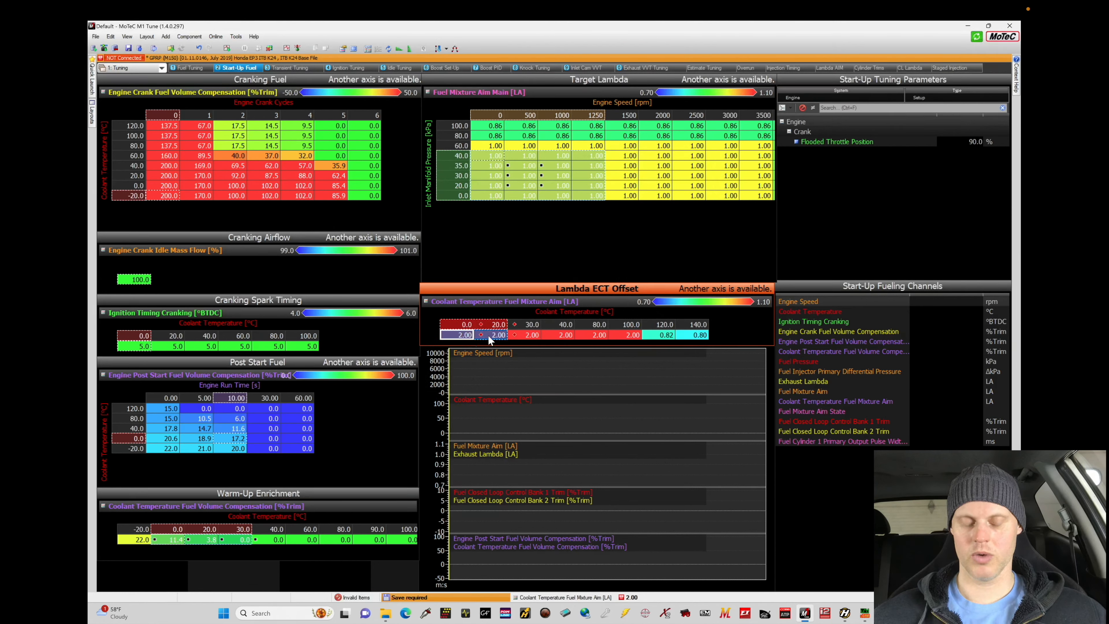
pyautogui.write('0.9')
pyautogui.press('Return')
pyautogui.hotkey('ctrl', 's')
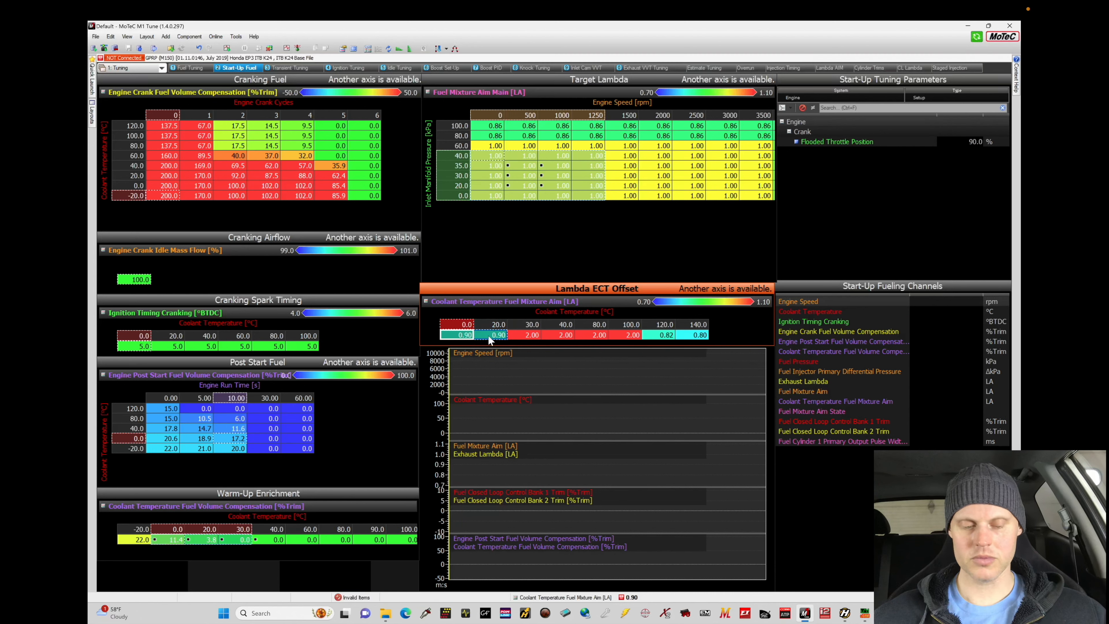
pyautogui.click(529, 175)
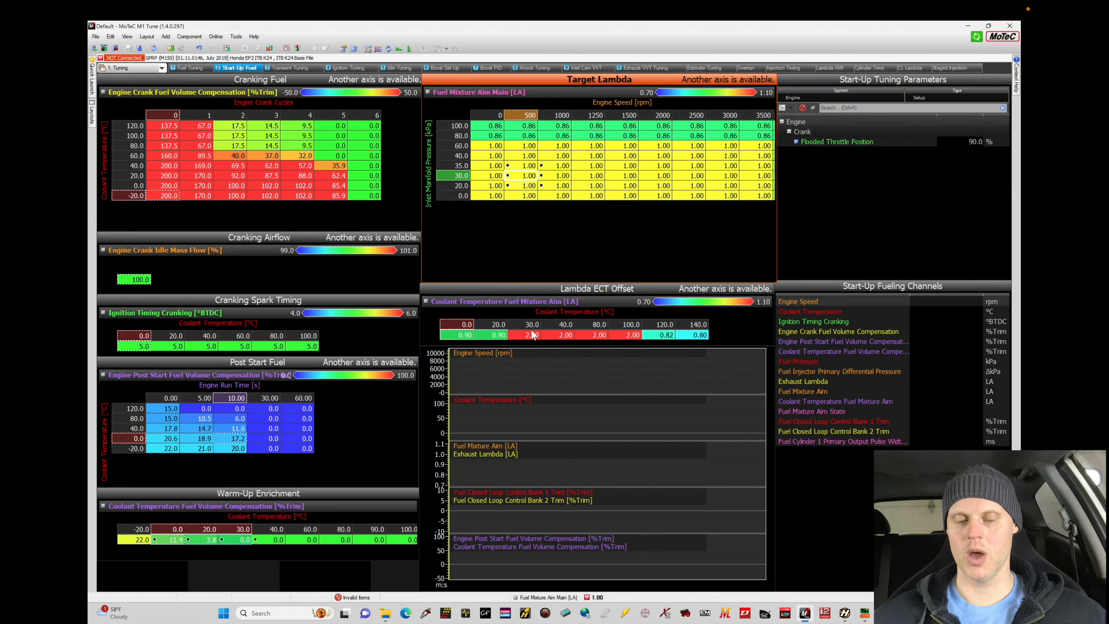
pyautogui.click(565, 335)
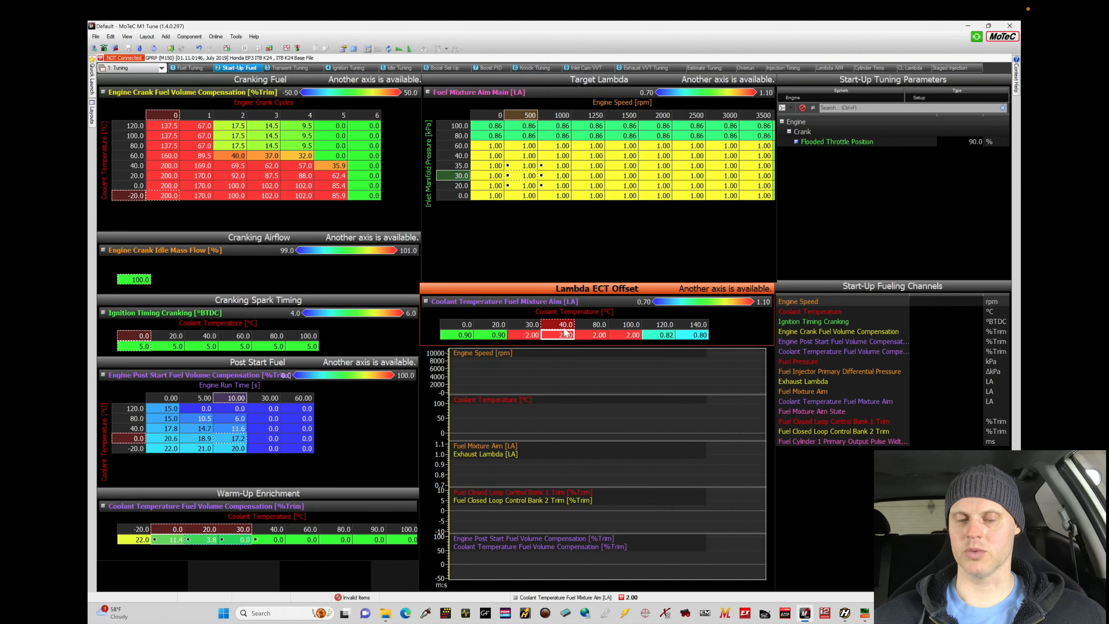
pyautogui.moveTo(489, 166); pyautogui.dragTo(561, 195)
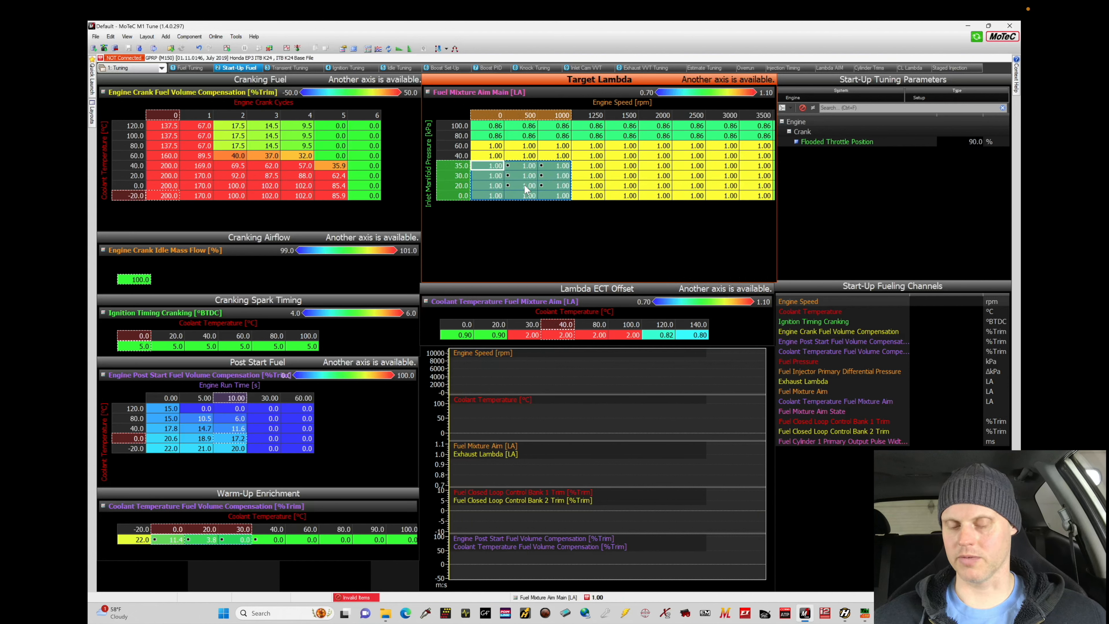
# - Try interpolating the Coolant Temperature Fuel Mixture Aim between 20 and 40 °C, and save
pyautogui.moveTo(502, 336); pyautogui.dragTo(547, 341)
pyautogui.press('i')
pyautogui.hotkey('ctrl', 's')
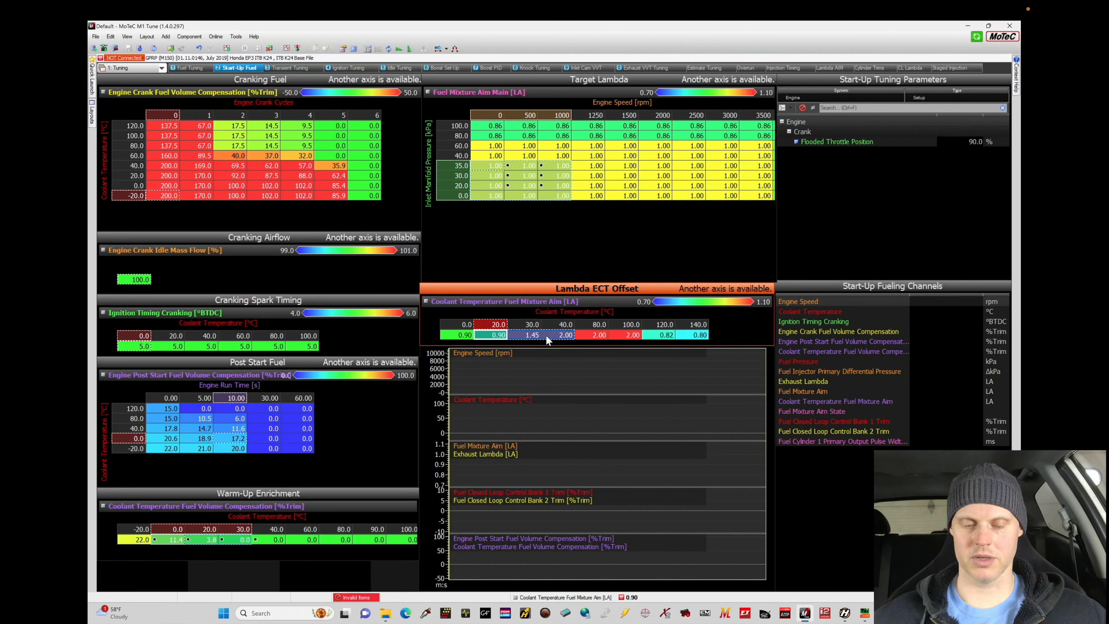
# - Set the Coolant Temperature Fuel Mixture Aim at 30 °C to 0.90
pyautogui.click(495, 334)
pyautogui.click(531, 336)
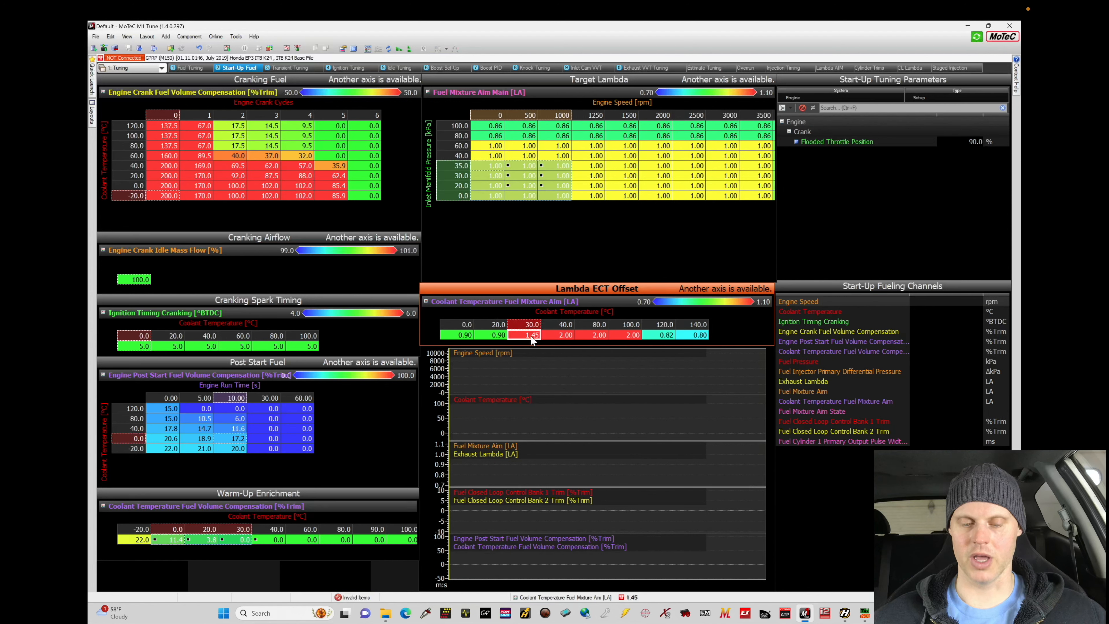
pyautogui.write('0.9')
pyautogui.press('Return')
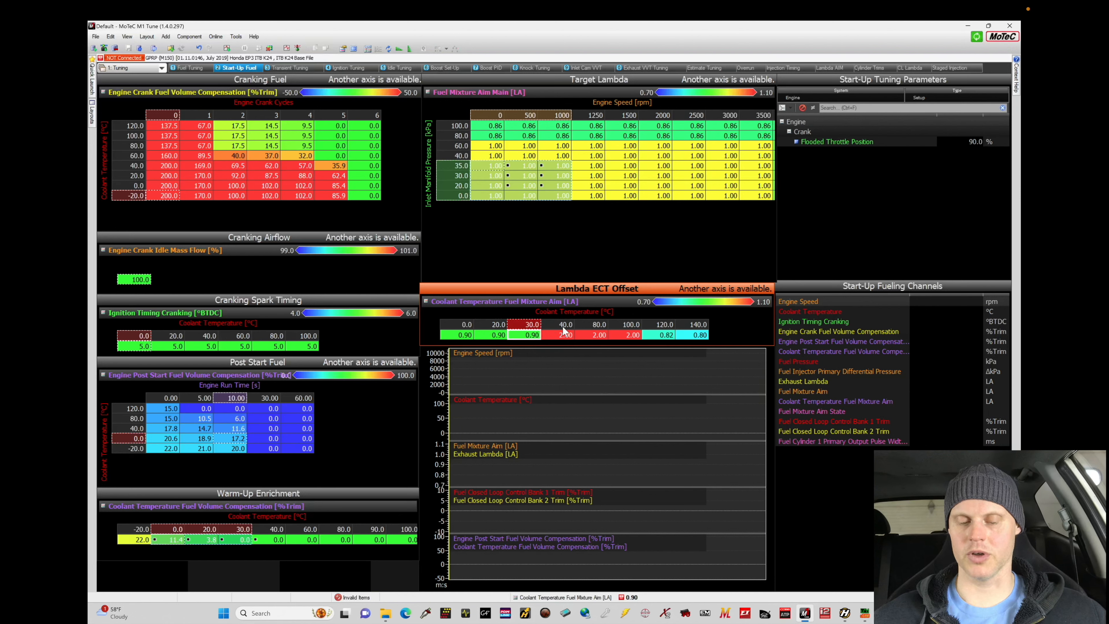
# - Open the Transient Tuning worksheet
pyautogui.click(513, 203)
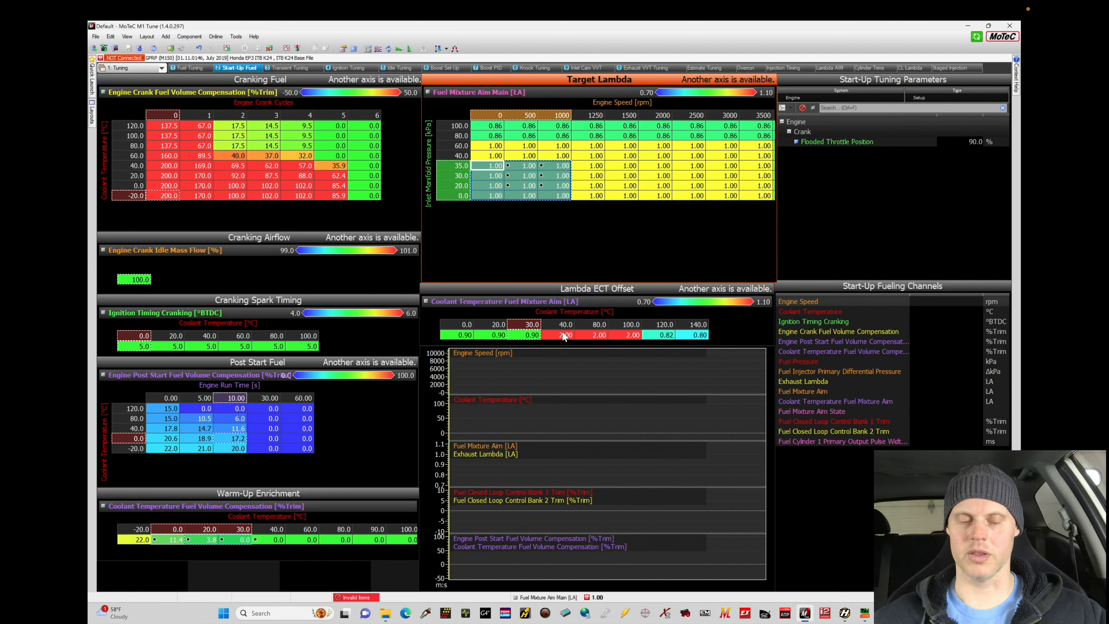
pyautogui.click(522, 158)
pyautogui.click(302, 70)
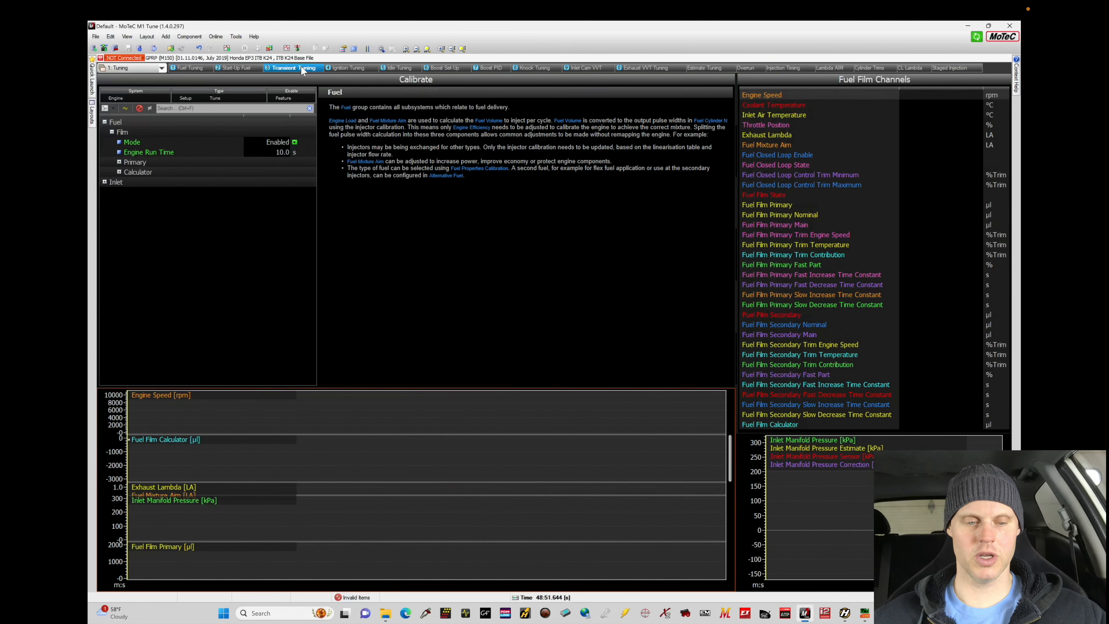